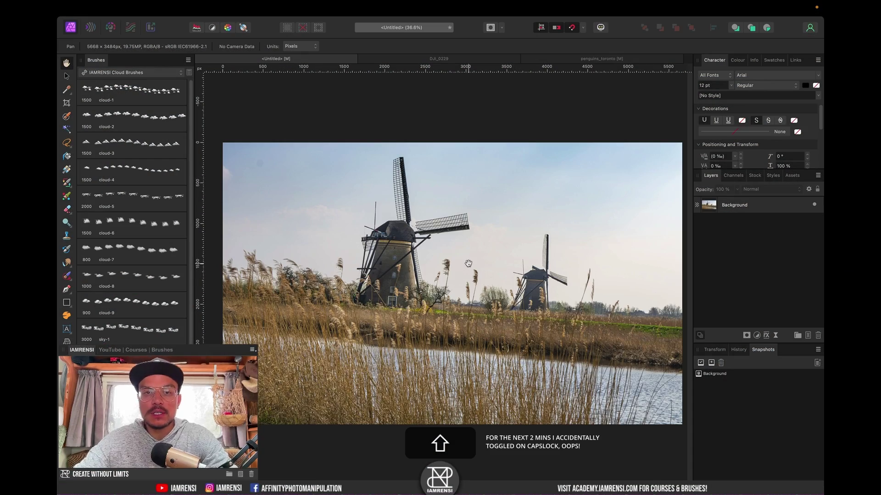
Select the Background layer, rotate the photo a few degrees, then undo the rotation.
key("shift+v")
left_click(743, 205)
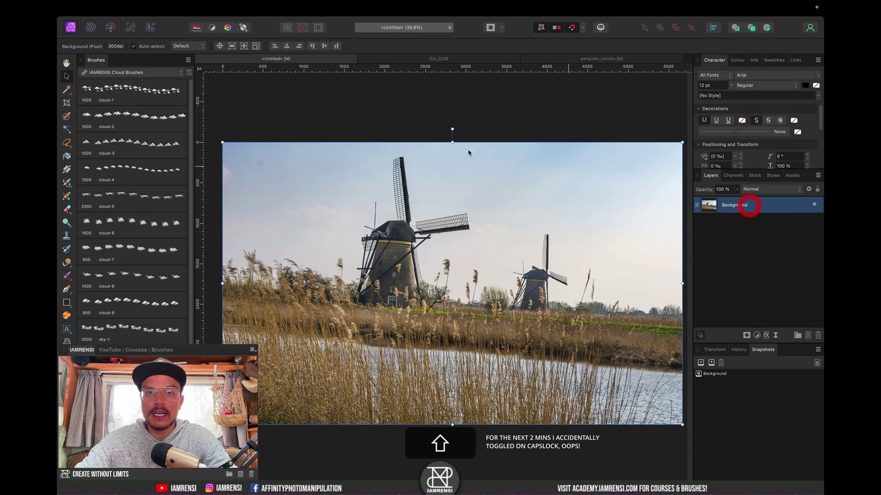
left_click_drag(451, 130, 444, 129)
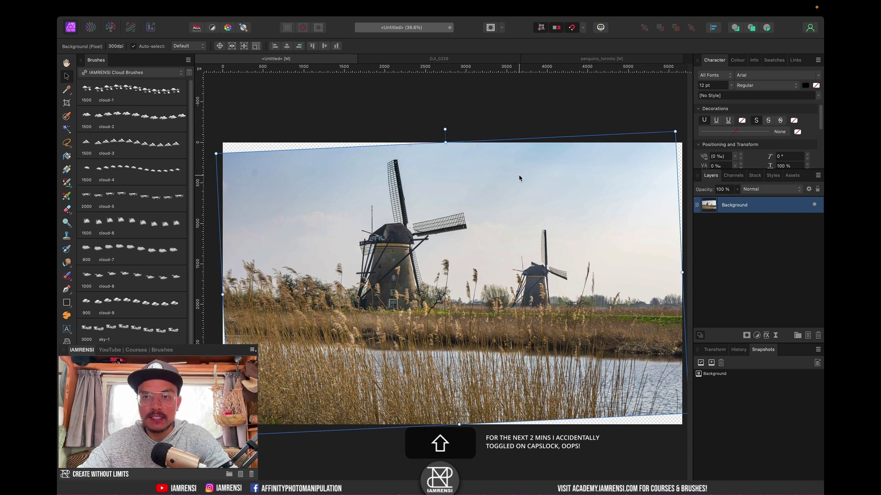
key("super+z")
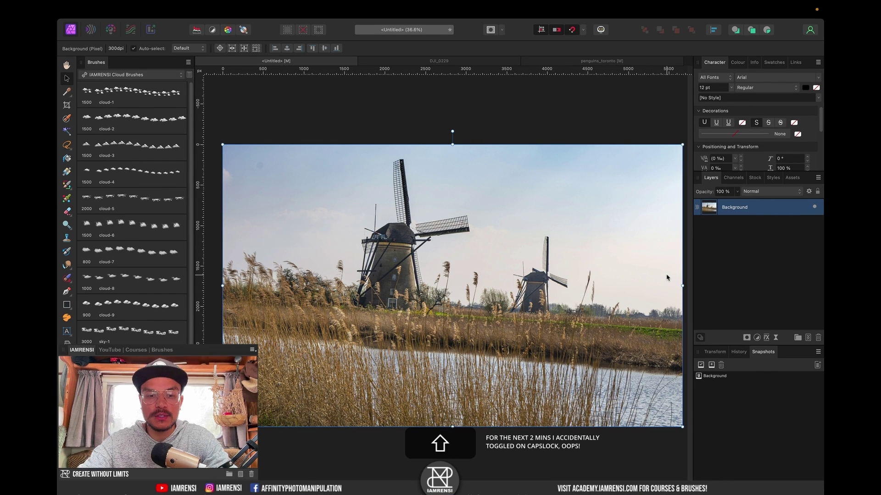
Crop and straighten the windmill photo along the far riverbank to 5508 × 3218 px.
key("c")
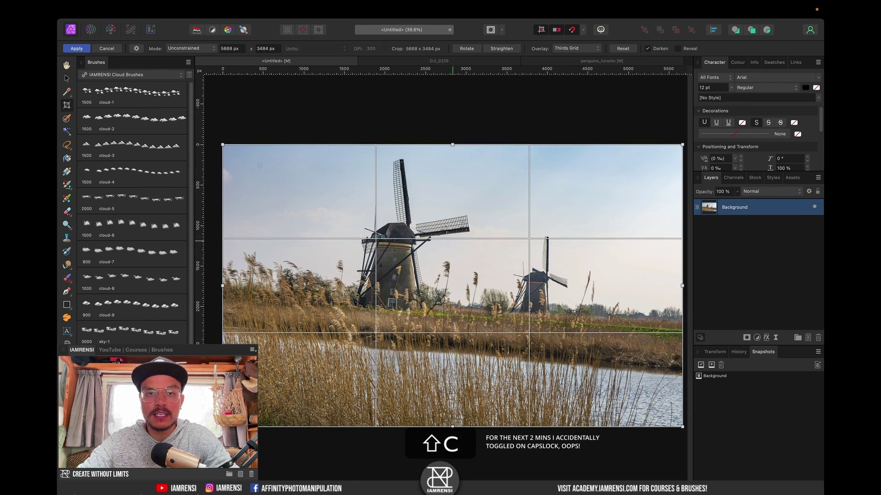
key("shift+super+0")
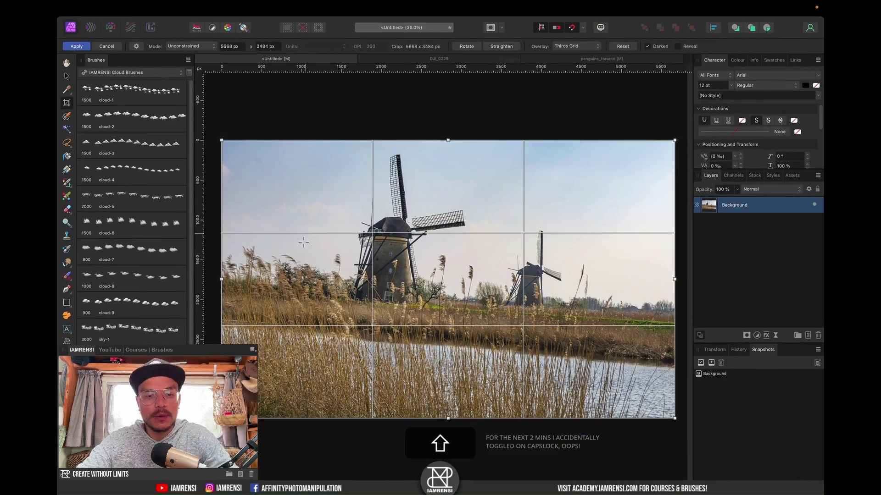
key("shift+super")
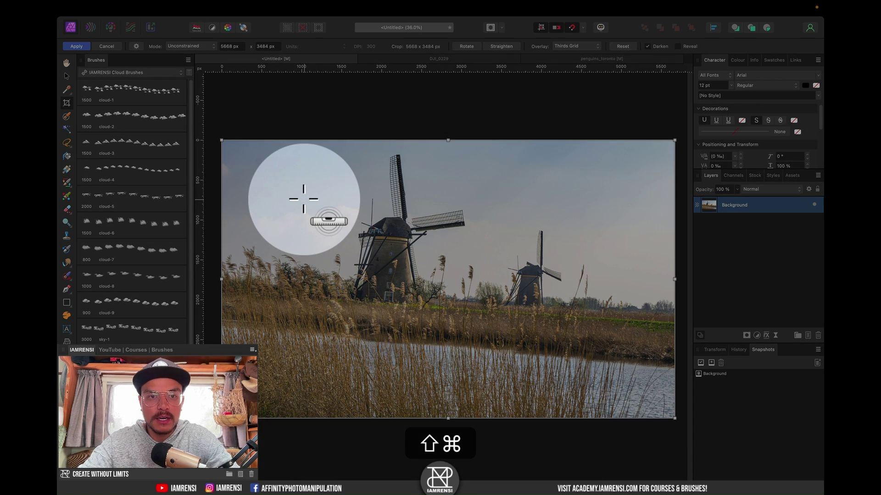
left_click_drag(267, 294, 627, 322)
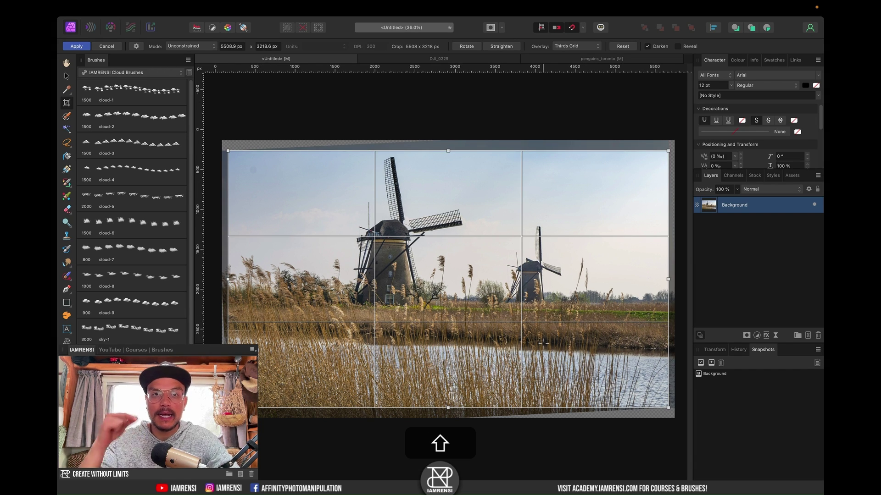
key("shift+Return")
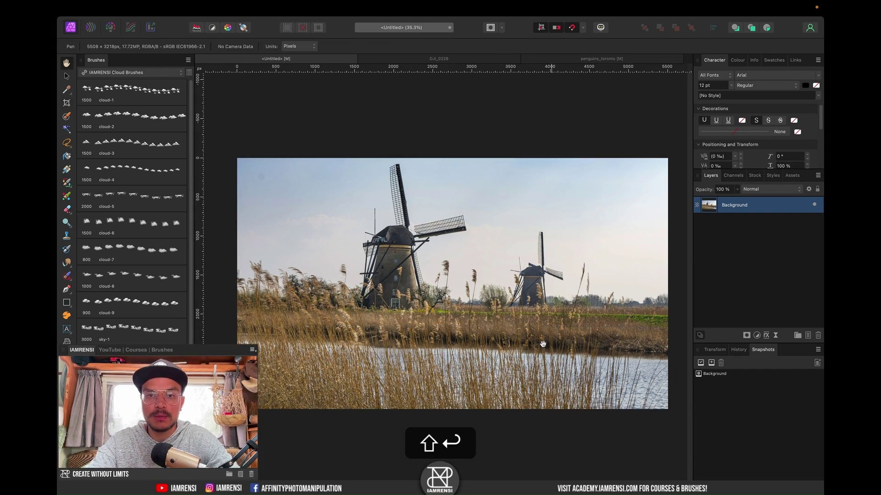
key("shift+super+0")
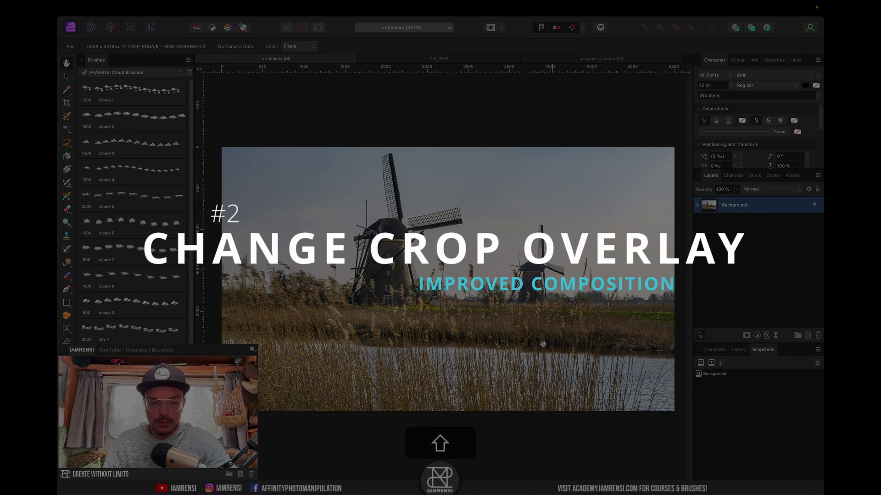
With the Crop tool, try the Golden Spiral, Diagonals and Phi Grid overlays in turn.
key("shift+c")
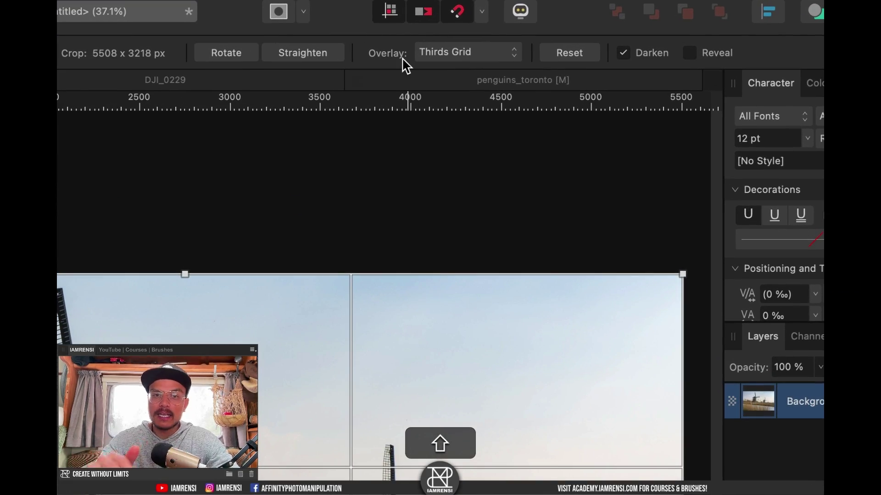
left_click(448, 58)
left_click(455, 73)
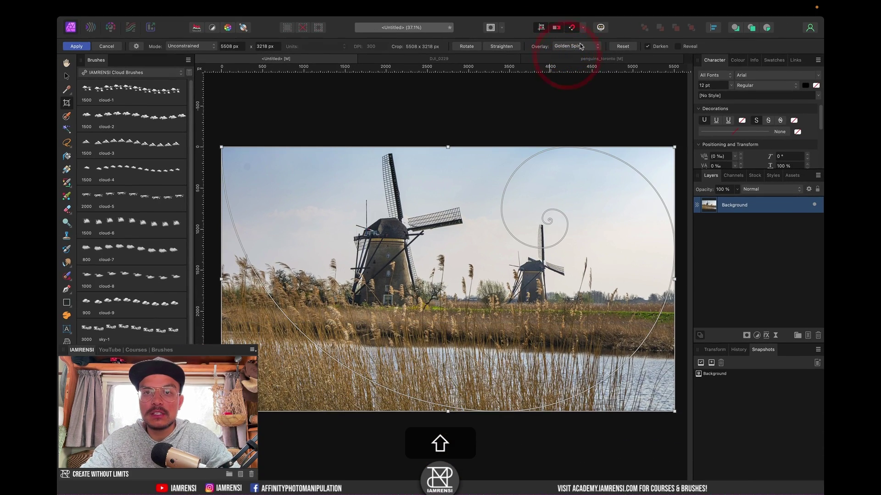
left_click(579, 46)
left_click(571, 55)
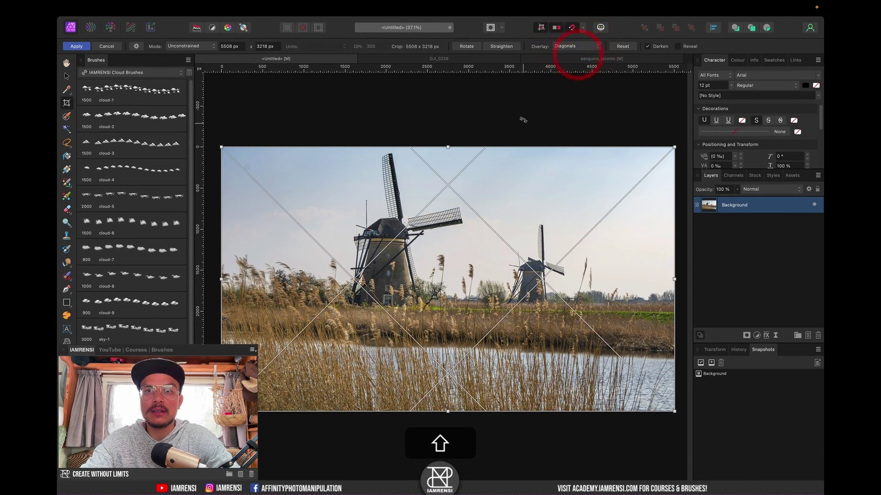
left_click(576, 46)
left_click(571, 55)
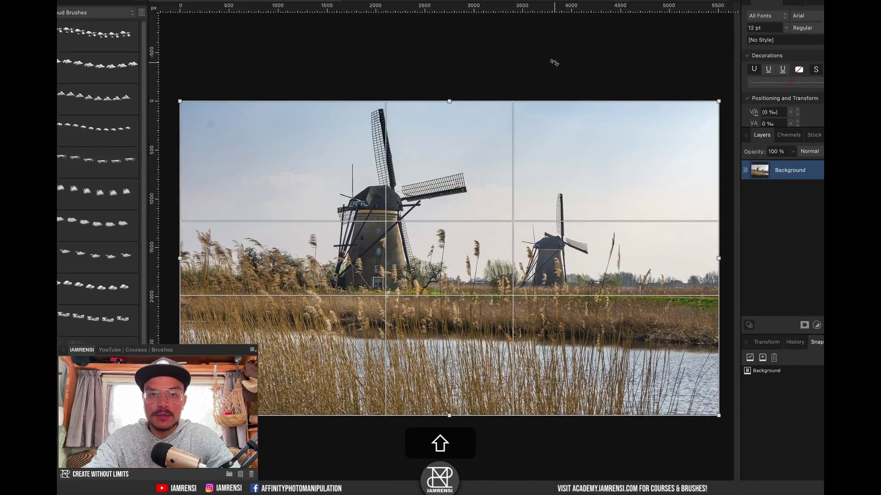
Cycle the crop overlays with O back to Golden Spiral and flip its orientation twice.
key("shift+o")
key("shift+o")
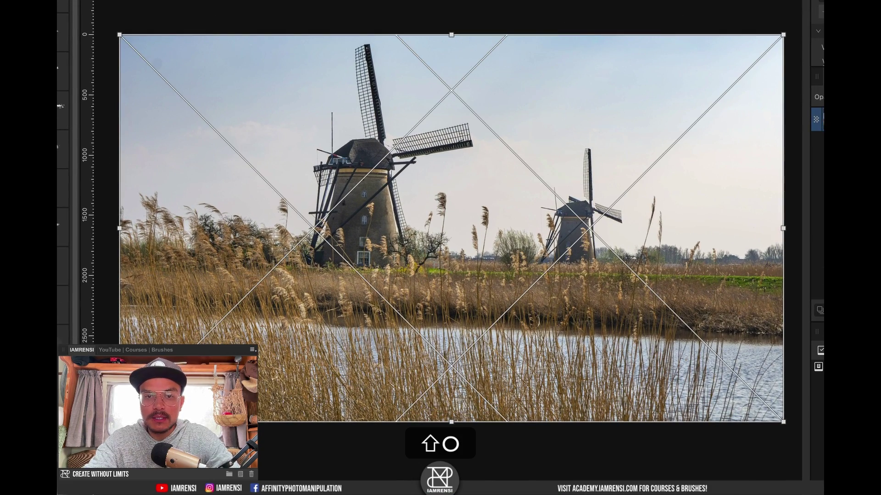
key("shift+o")
key("shift+o")
key("shift+o")
key("shift+o")
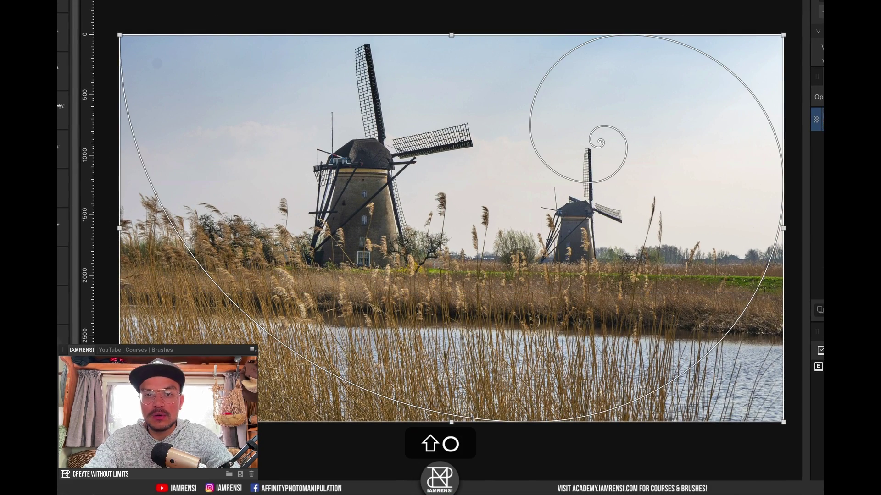
key("shift+o")
key("shift+o")
key("shift+o")
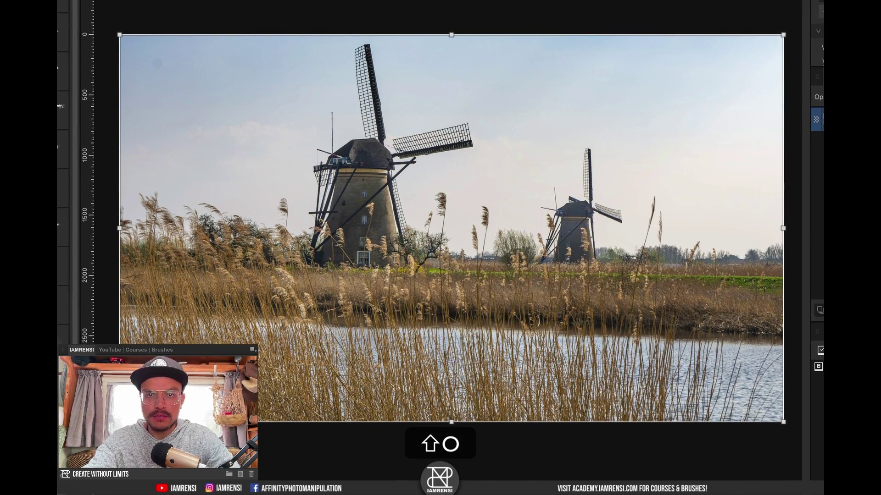
key("shift+o")
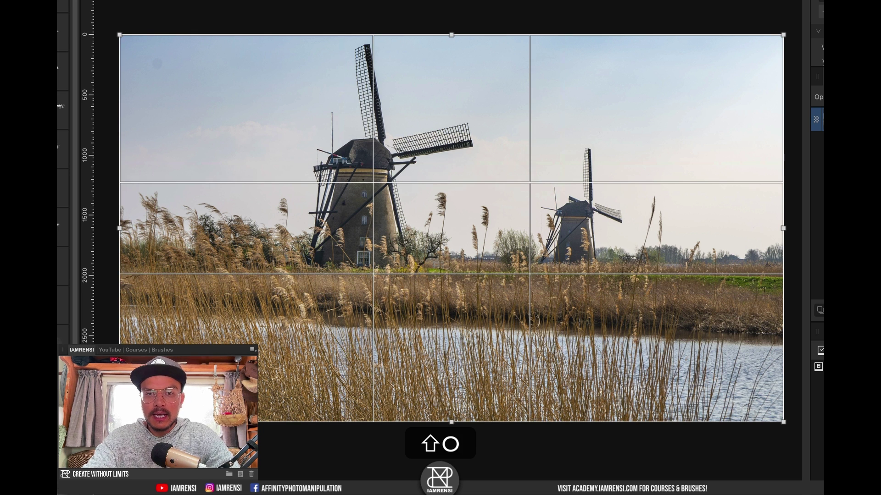
key("shift+o")
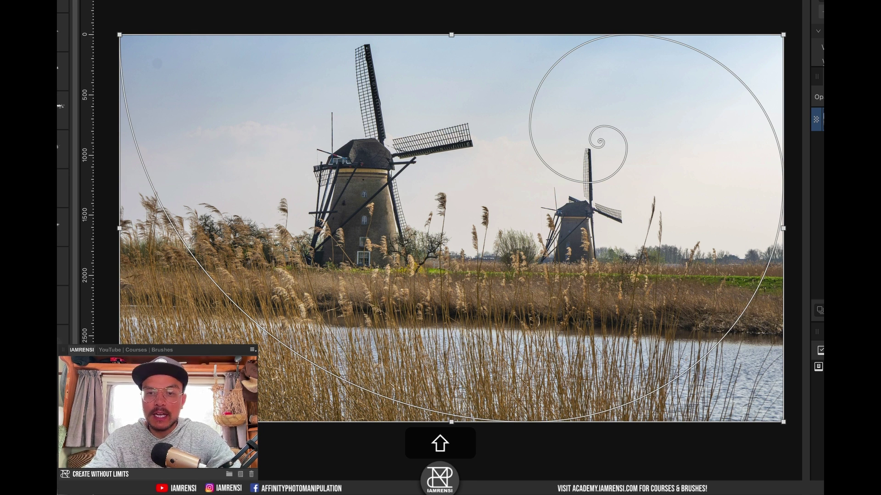
key("shift+o")
key("shift+o")
key("shift+o")
key("shift+o")
key("shift+o")
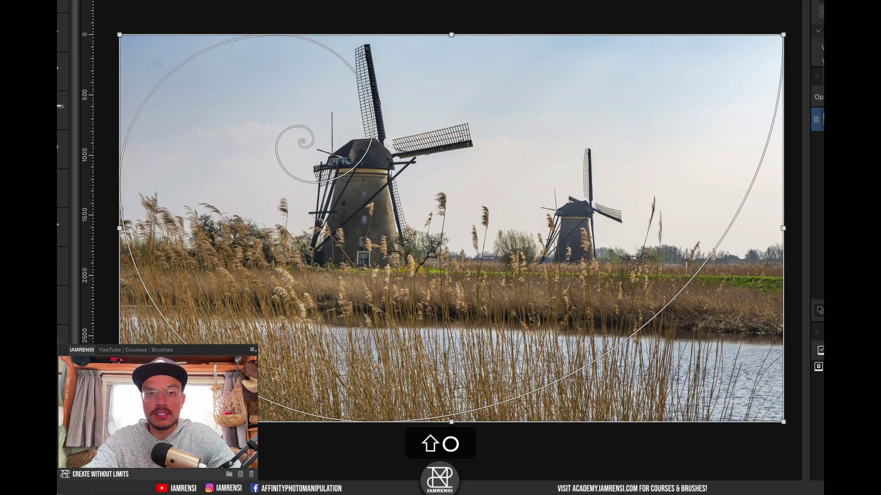
key("shift+o")
key("shift+o")
key("shift+o")
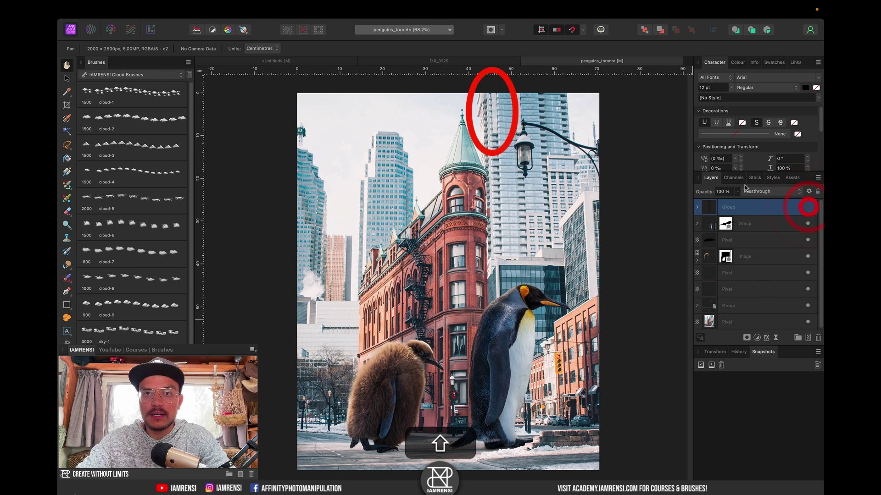
left_click(807, 207)
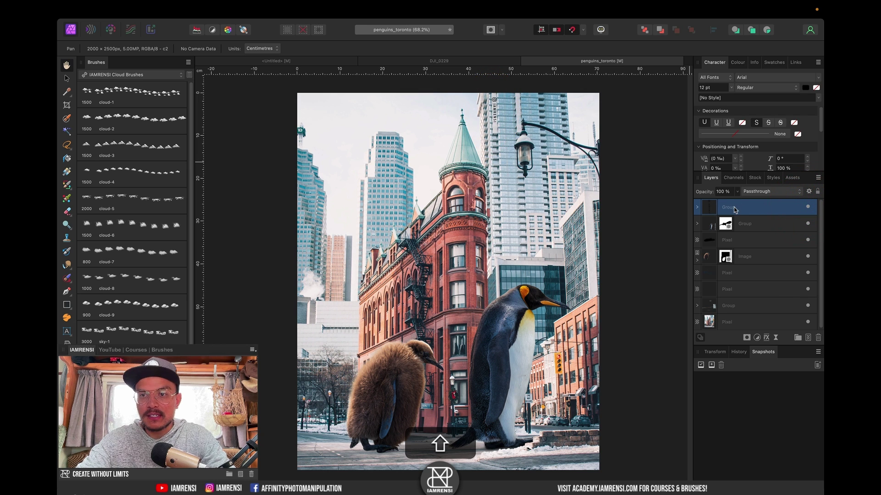
left_click(808, 224)
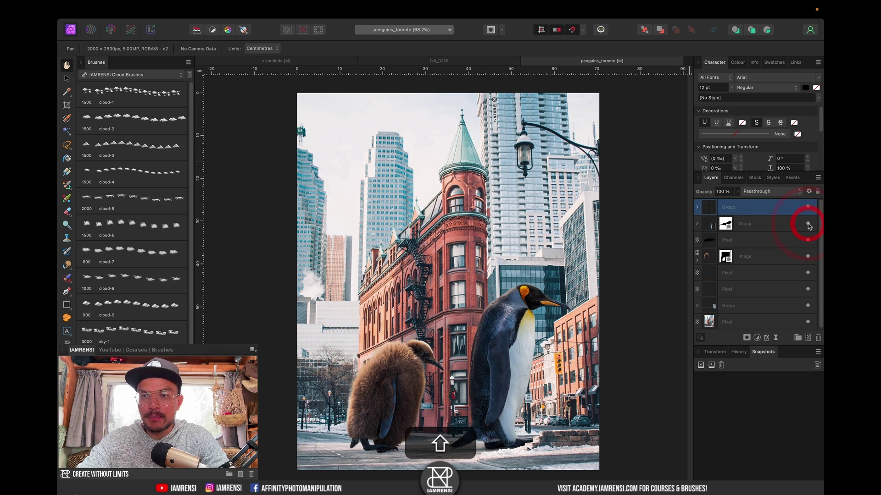
left_click(808, 240)
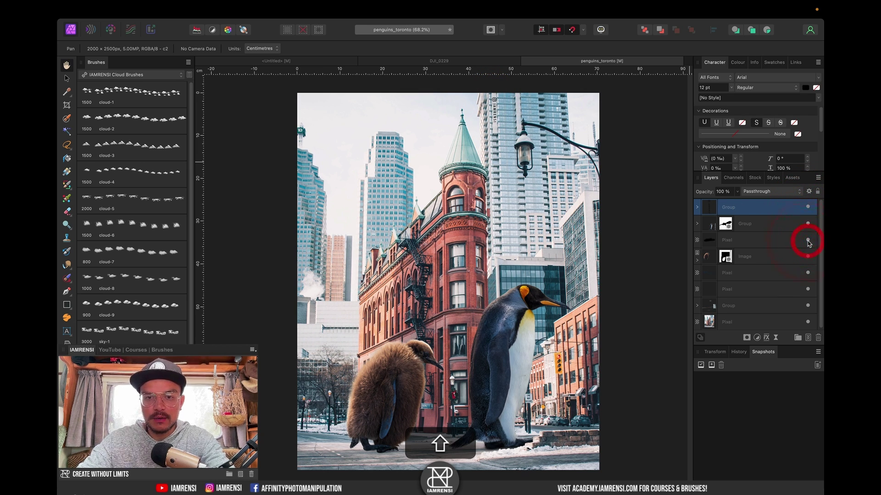
left_click(808, 257)
left_click(808, 257)
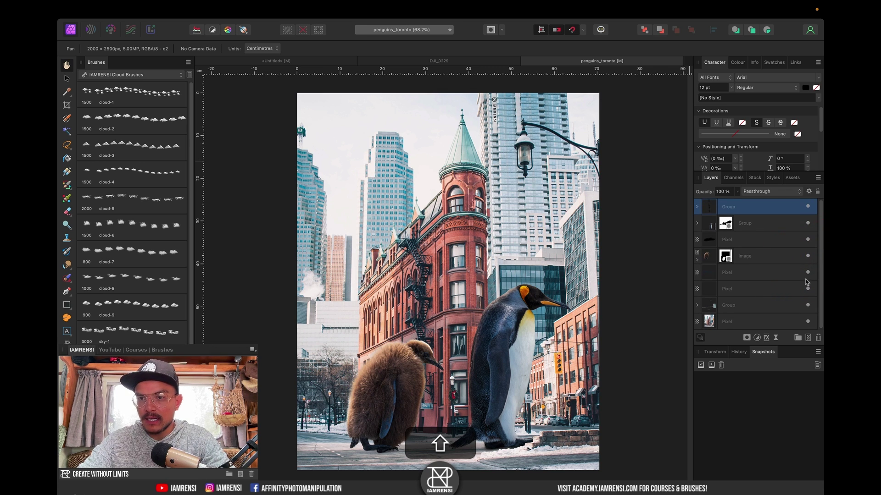
left_click(808, 272)
left_click(808, 289)
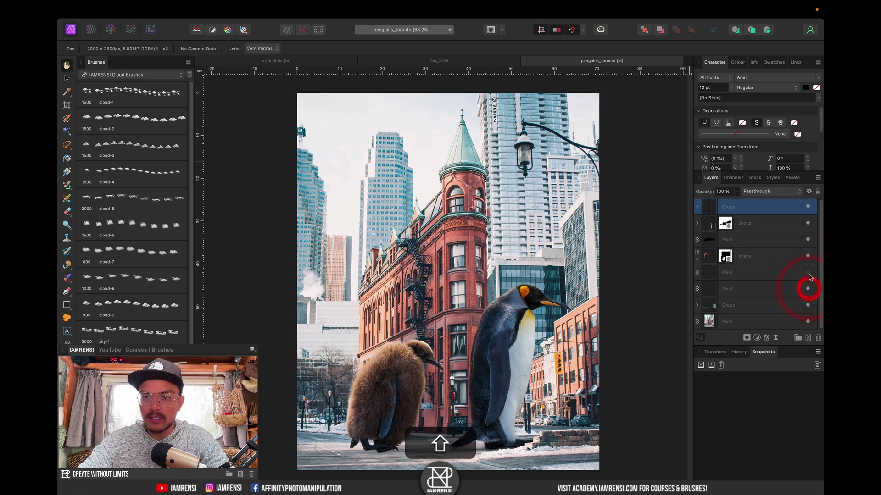
left_click(808, 305)
left_click(808, 305)
left_click(808, 305)
left_click(809, 306)
left_click(808, 306)
left_click(808, 305)
Toggle the traffic light group's visibility and rename the top group to SIGNATURE.
left_click(808, 306)
left_click(809, 306)
left_click(727, 211)
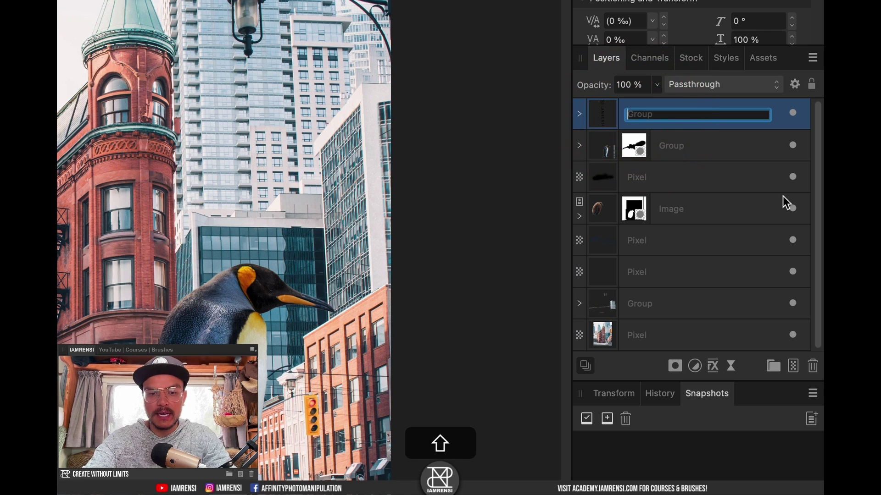
type("SIGNAA")
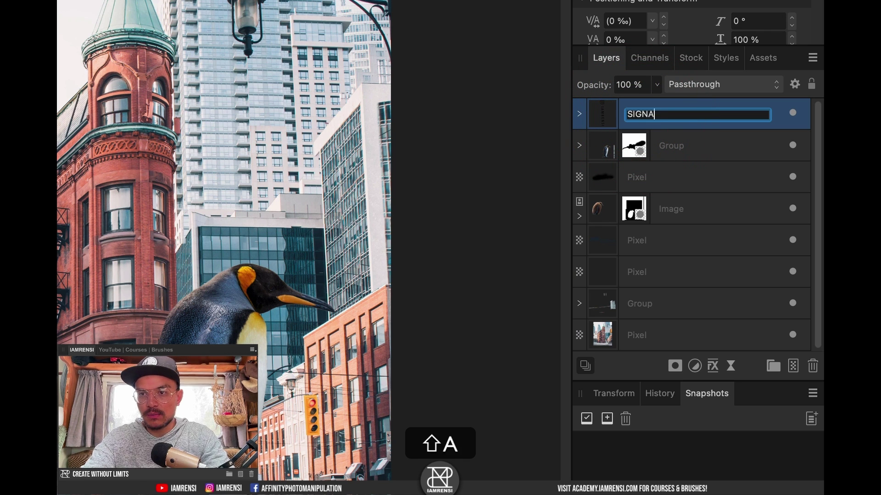
key("BackSpace")
type("TURE")
key("shift+Tab")
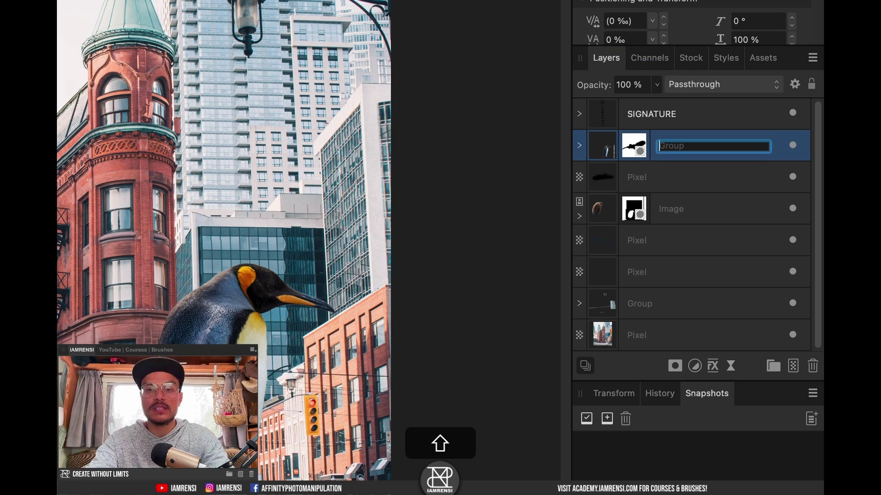
Rename the next three layers PENGUIN 1, SHADOW PEGUIN 1 and PENGUIN 2.
type("PG")
key("BackSpace")
type("ENGU")
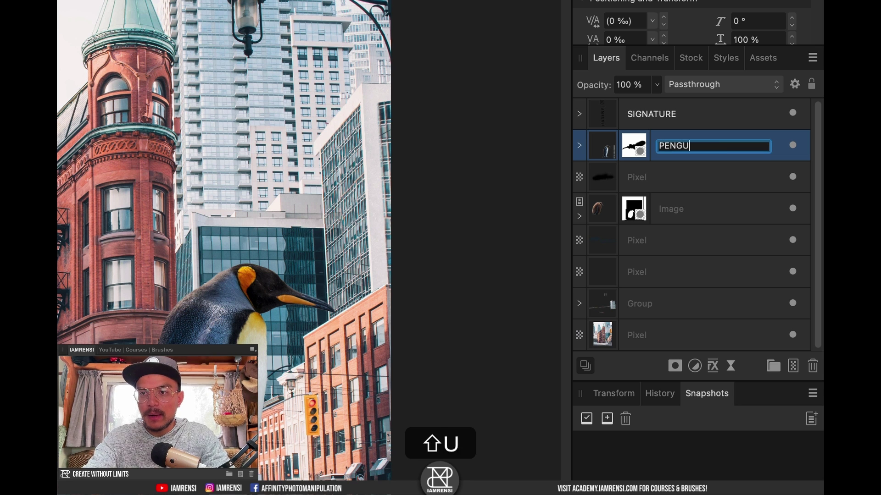
type("IN 1")
key("shift+Tab")
type("SHADOW PEGUIN 1")
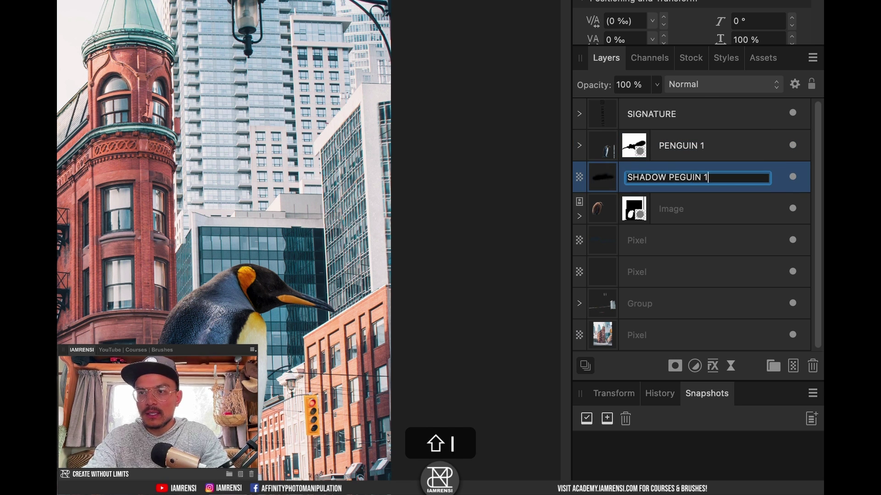
key("shift+Tab")
type("PENGUIN 2")
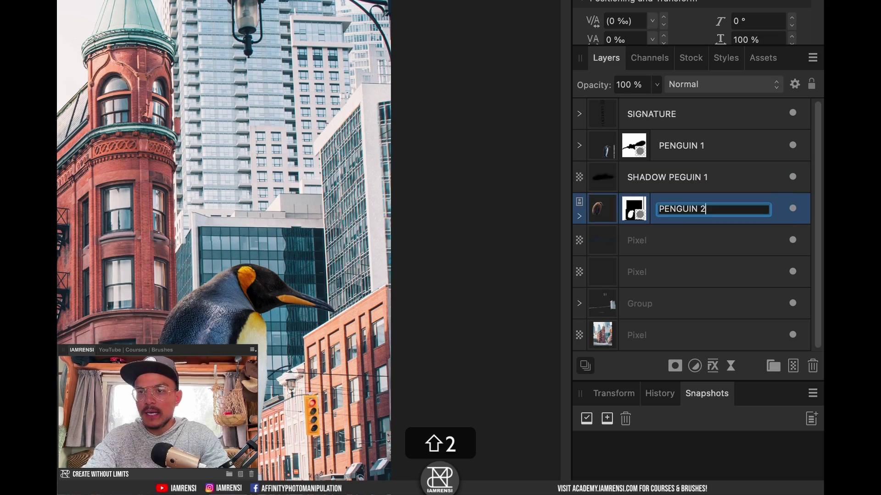
key("shift+Return")
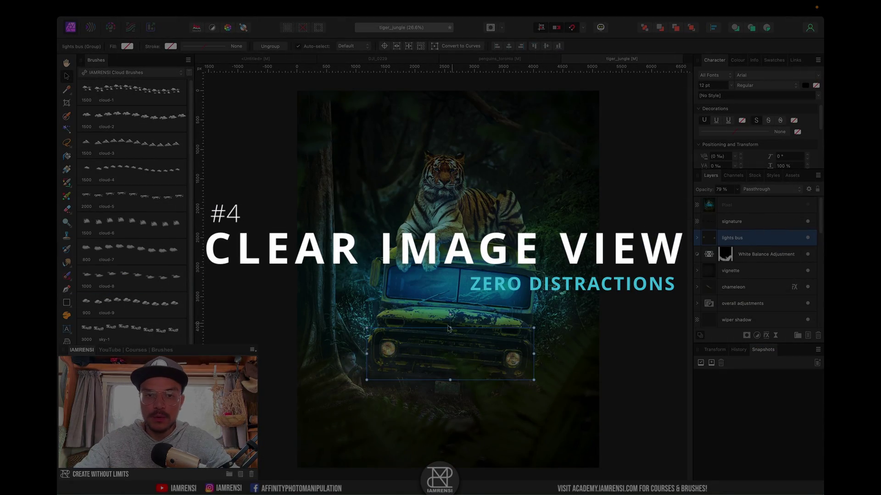
Scroll around the deer_hunter image, then fit the whole image in view.
scroll(420, 335, "up", 5)
scroll(420, 335, "down", 2)
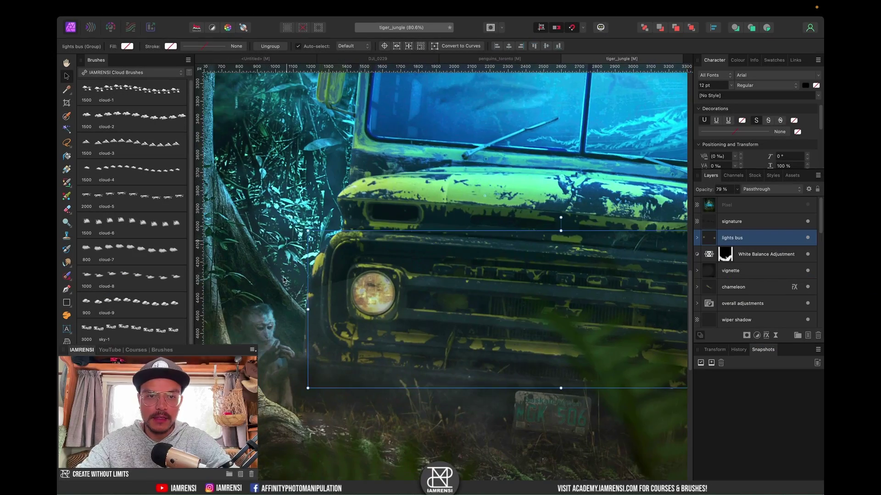
scroll(339, 377, "up", 6)
scroll(490, 336, "up", 3)
scroll(490, 337, "left", 3)
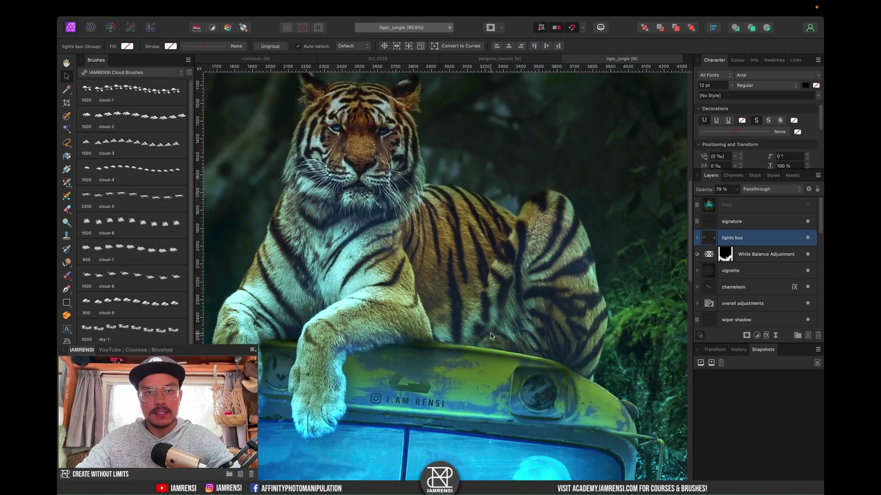
key("super+0")
Select the vignette layer and chameleon group, then hide all panels and toolbars with Tab.
left_click(746, 275)
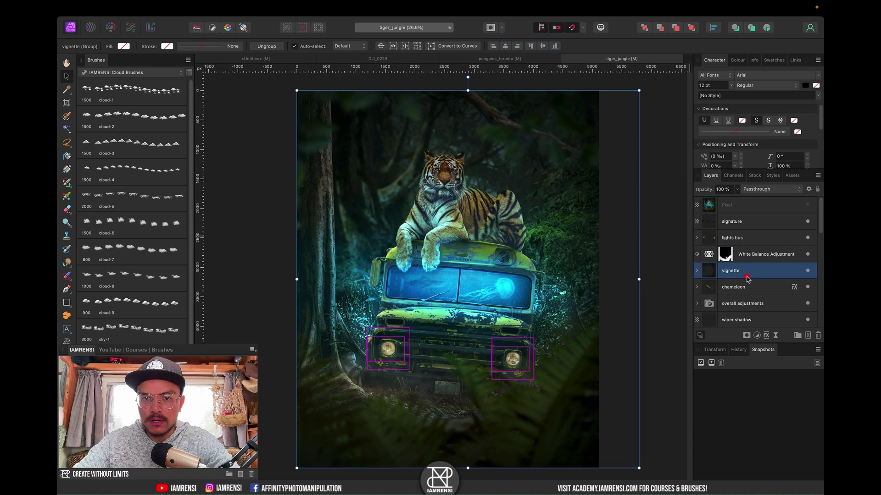
left_click(768, 288)
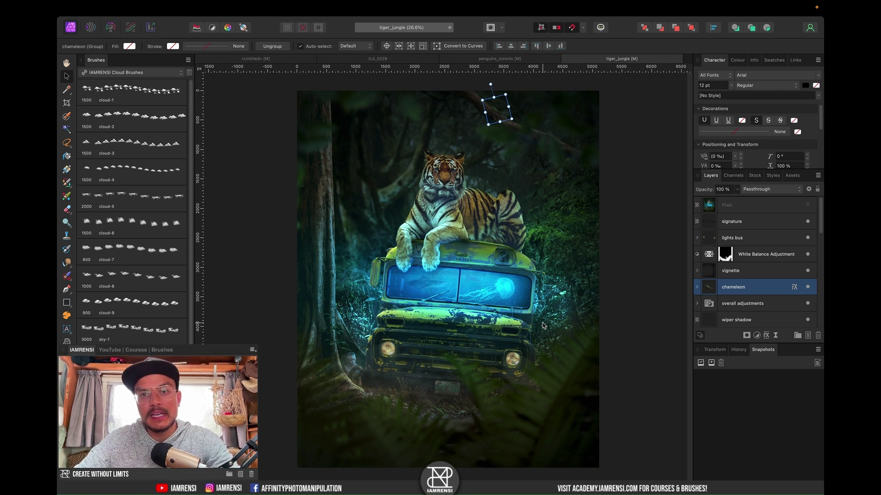
key("h")
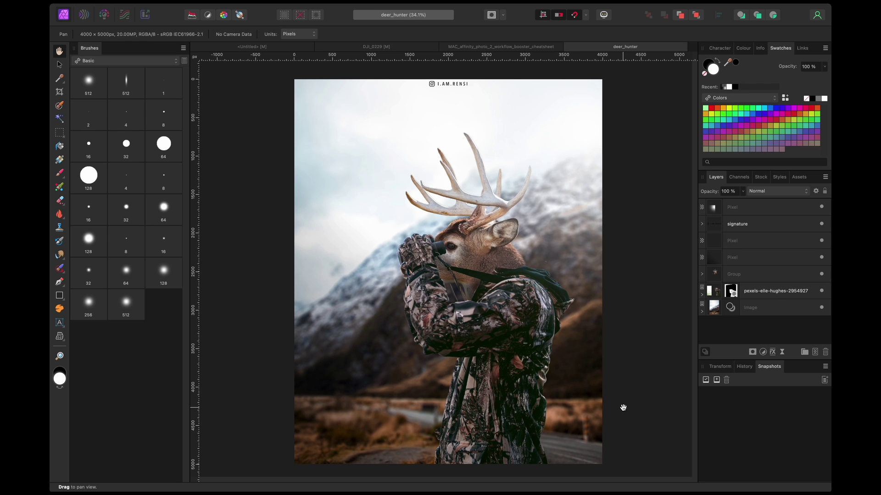
key("Tab")
key("Tab")
key("Tab")
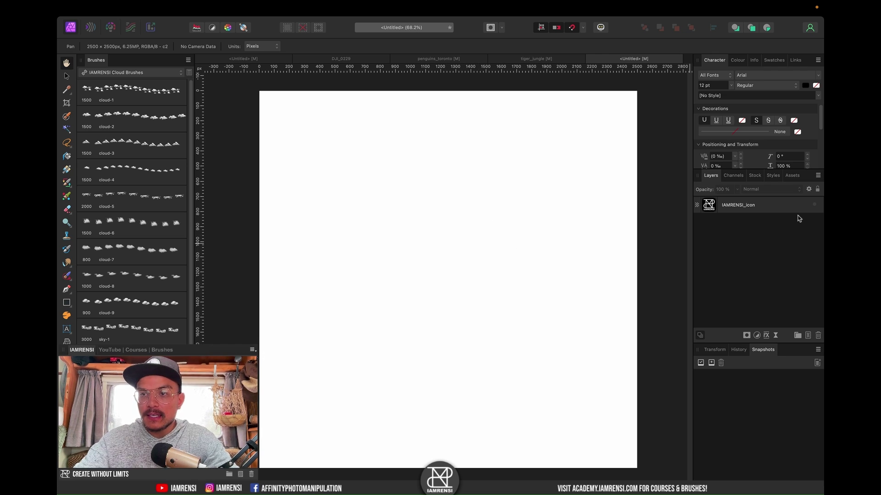
Show the IAMRENSI_icon logo layer, open the export settings, then cancel them.
left_click(815, 205)
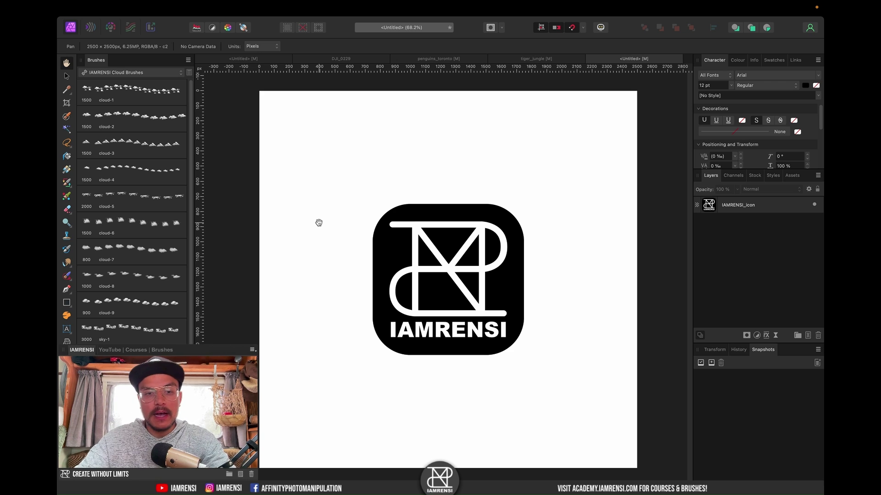
key("alt+shift+super")
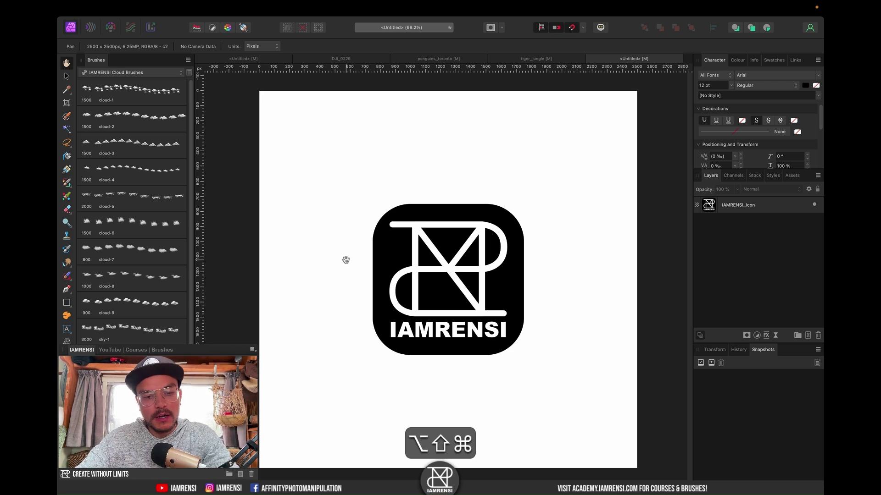
key("alt+shift+super+s")
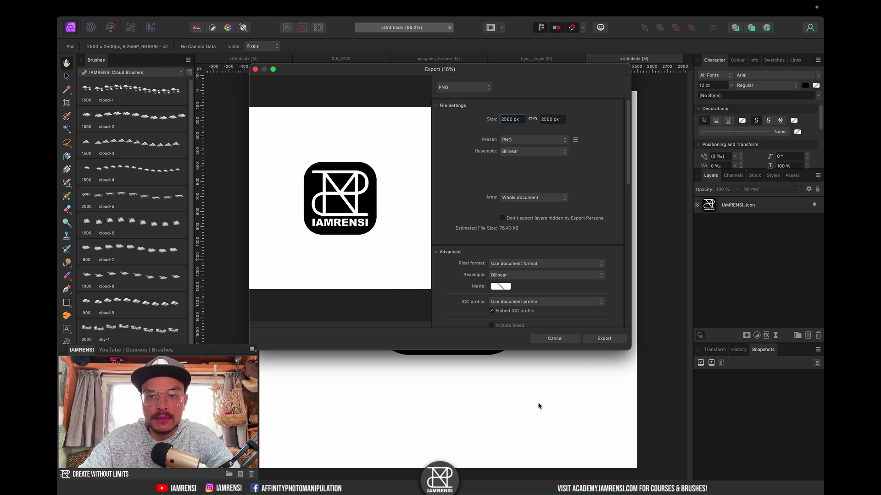
left_click(609, 335)
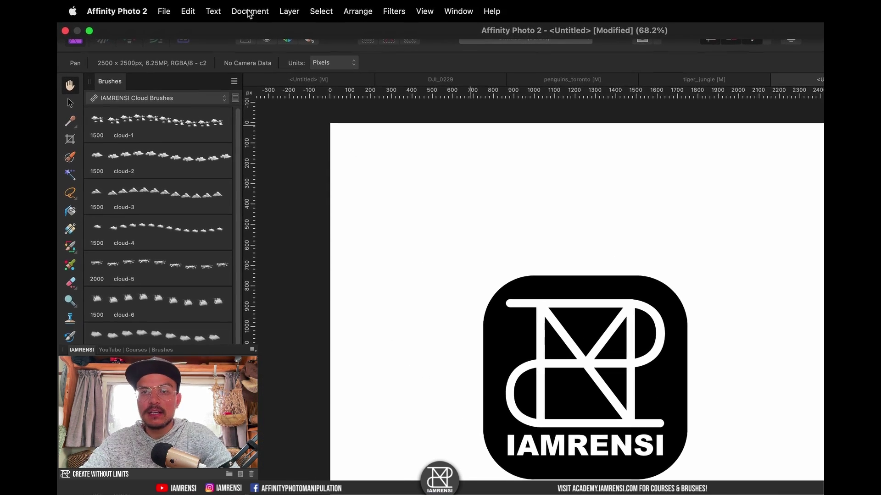
Make the document background transparent via the Document menu and export the logo as PNG.
left_click(193, 9)
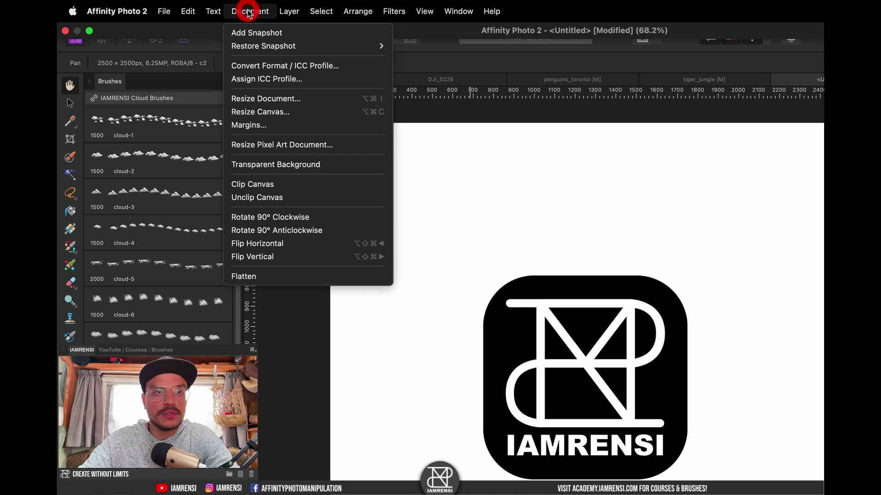
left_click(255, 170)
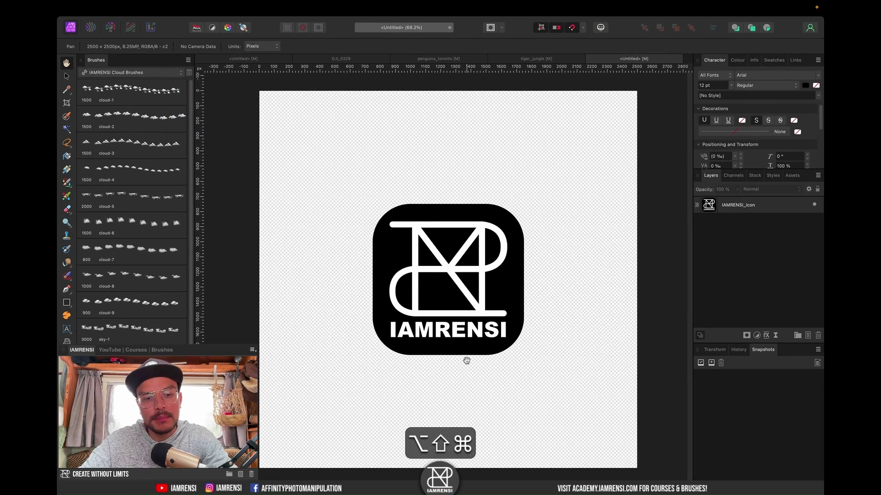
key("alt+shift+super+s")
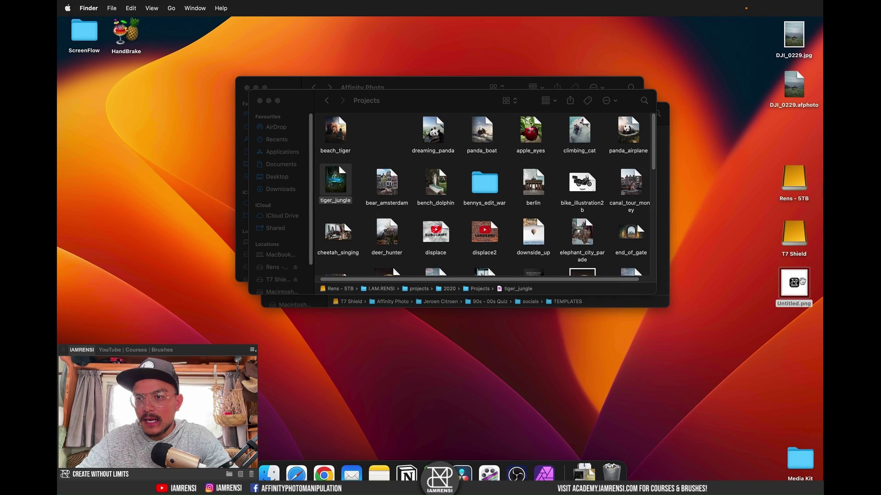
key("space")
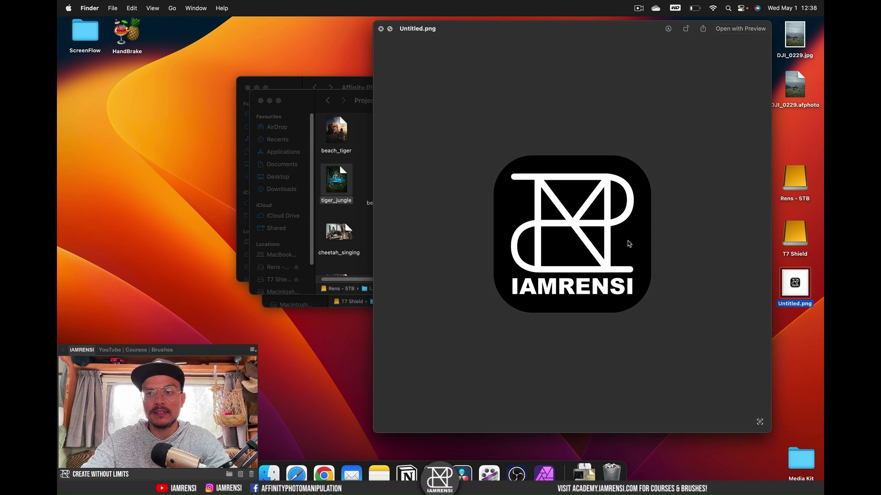
Switch from the desktop back to the Affinity Photo full-screen workspace.
key("ctrl+Right")
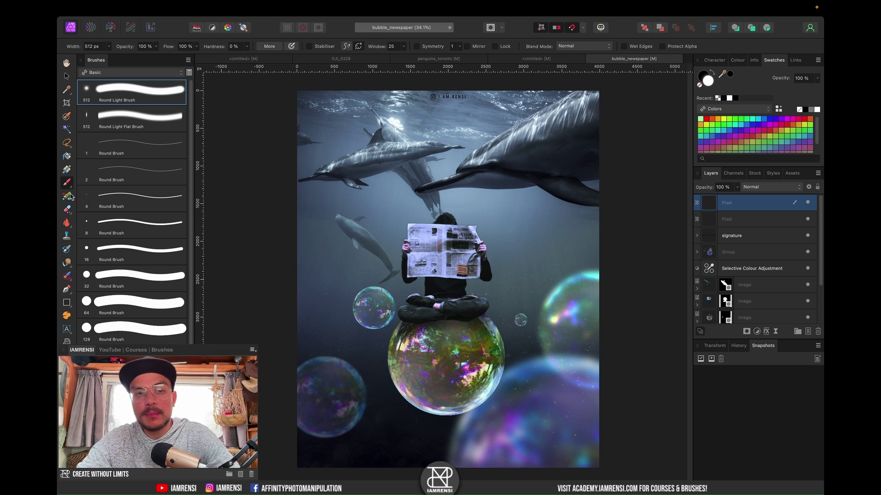
Pick green, paint a squiggle over the dolphins, erase its right half, and toggle Eraser/Brush with E and B.
left_click(723, 124)
mouse_move(379, 196)
left_mouse_down()
mouse_move(328, 190)
mouse_move(350, 177)
mouse_move(356, 187)
mouse_move(347, 161)
mouse_move(360, 188)
mouse_move(502, 202)
mouse_move(509, 211)
left_mouse_up()
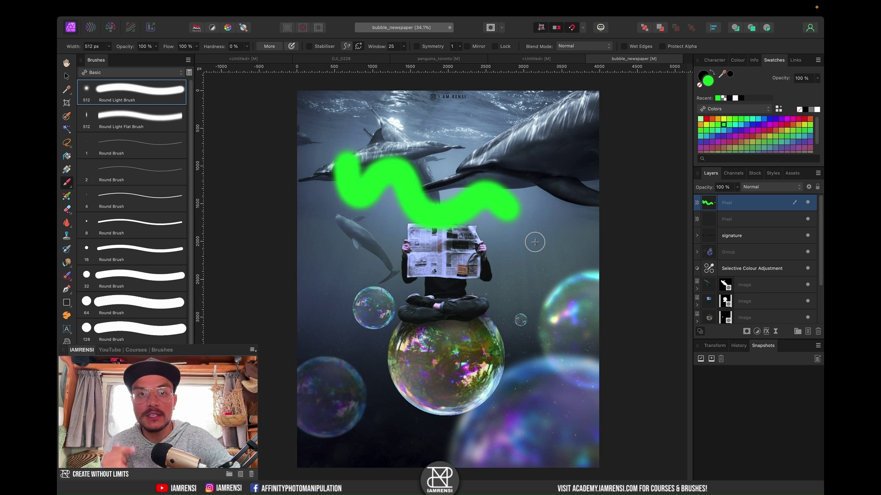
key("e")
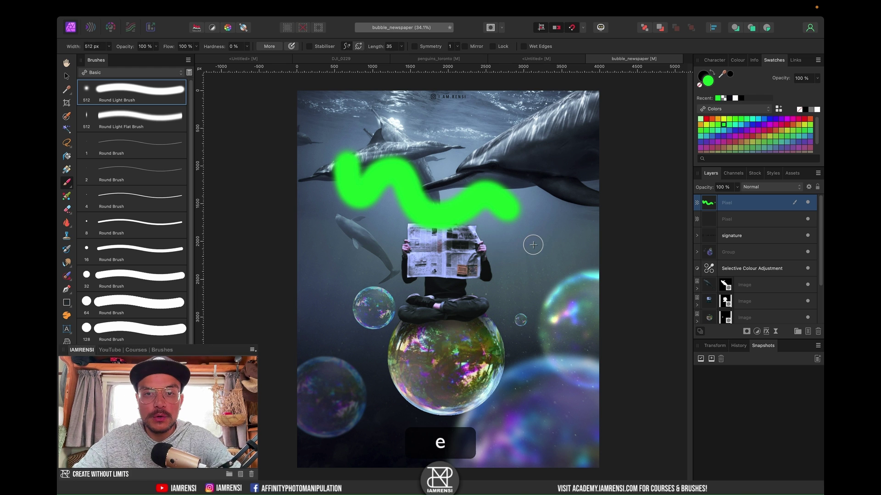
mouse_move(504, 251)
left_mouse_down()
mouse_move(509, 206)
mouse_move(472, 183)
mouse_move(436, 215)
mouse_move(381, 231)
mouse_move(447, 189)
mouse_move(439, 215)
mouse_move(400, 246)
left_mouse_up()
key("e")
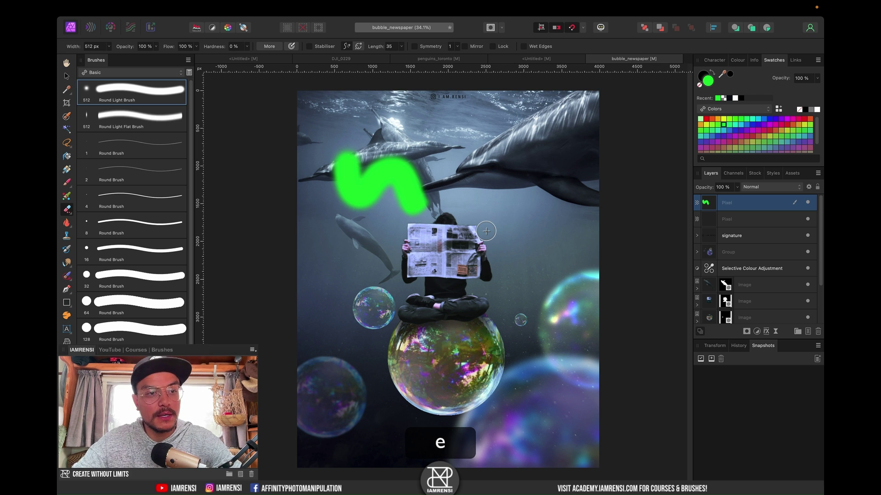
key("b")
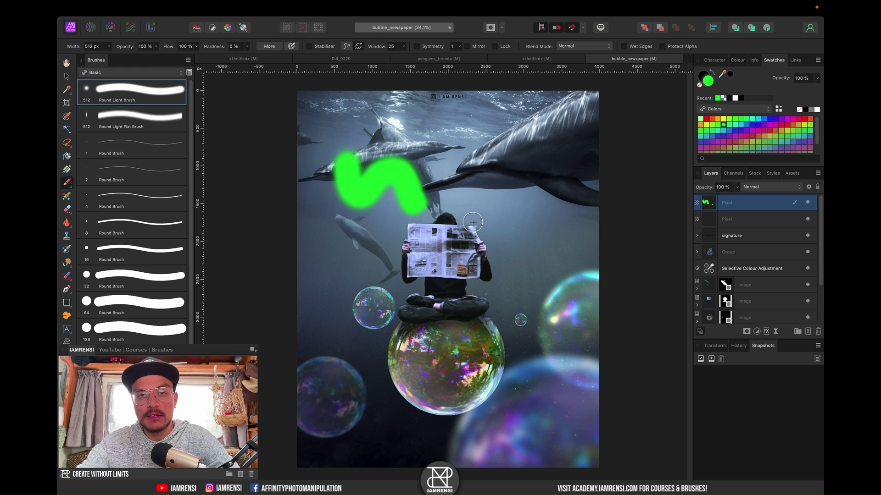
key("e")
key("b")
key("e")
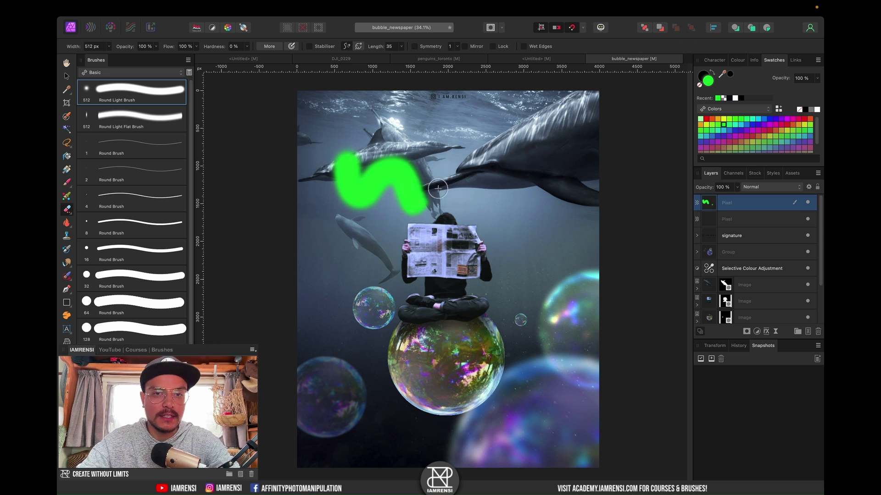
key("b")
Paint several more green strokes across the scene, switching to the Eraser between them, then zoom in.
mouse_move(438, 189)
left_mouse_down()
mouse_move(448, 182)
mouse_move(540, 275)
mouse_move(479, 218)
left_mouse_up()
key("e")
key("b")
left_click_drag(488, 257, 463, 445)
mouse_move(389, 472)
left_mouse_down()
mouse_move(371, 402)
mouse_move(377, 368)
mouse_move(342, 415)
mouse_move(376, 431)
left_mouse_up()
key("e")
key("b")
left_click_drag(350, 276, 427, 316)
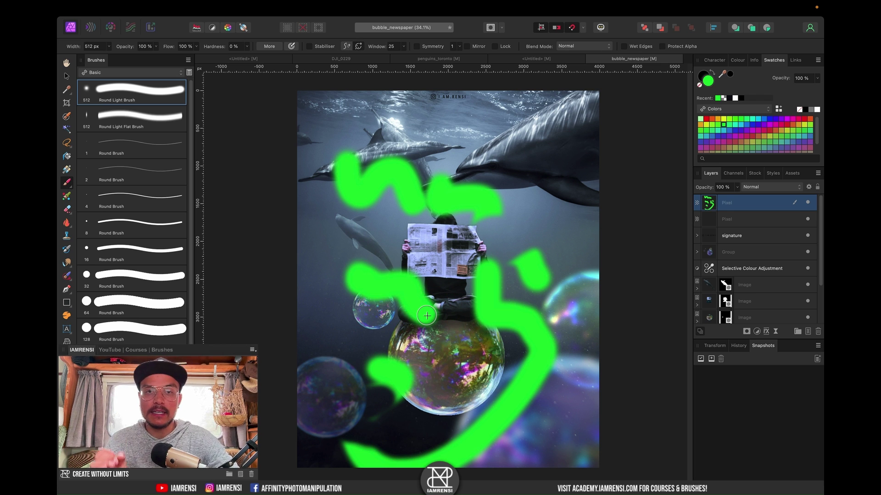
mouse_move(426, 316)
left_mouse_down()
mouse_move(436, 303)
mouse_move(496, 284)
mouse_move(479, 312)
mouse_move(527, 354)
left_mouse_up()
key("z")
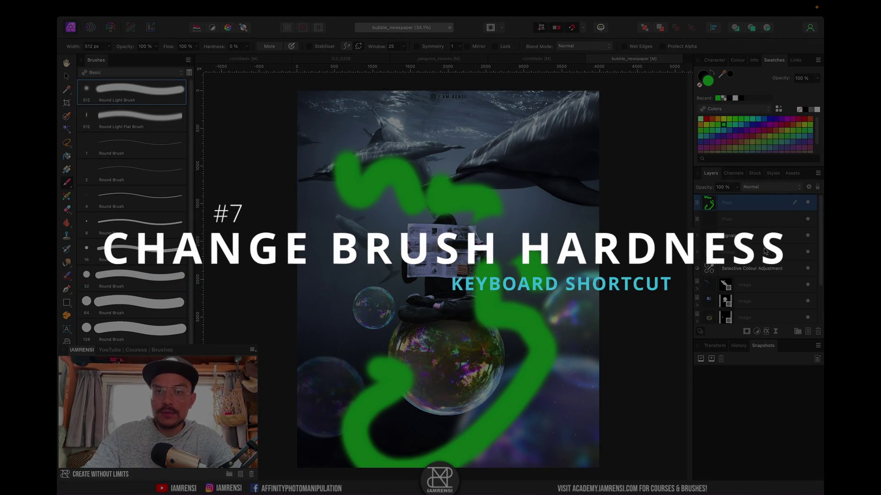
Delete the green strokes and paint red strokes around the newspaper reader, resizing the brush with brackets.
key("BackSpace")
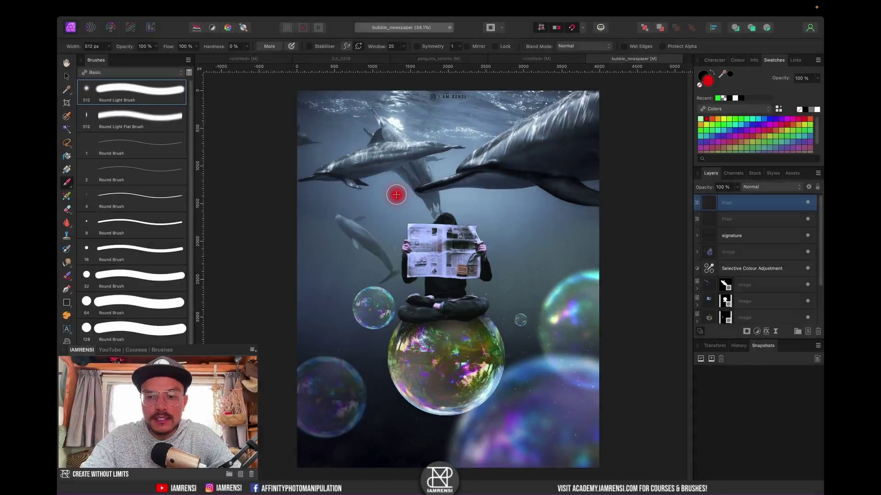
key("bracketright")
key("bracketright")
key("bracketright")
key("bracketright")
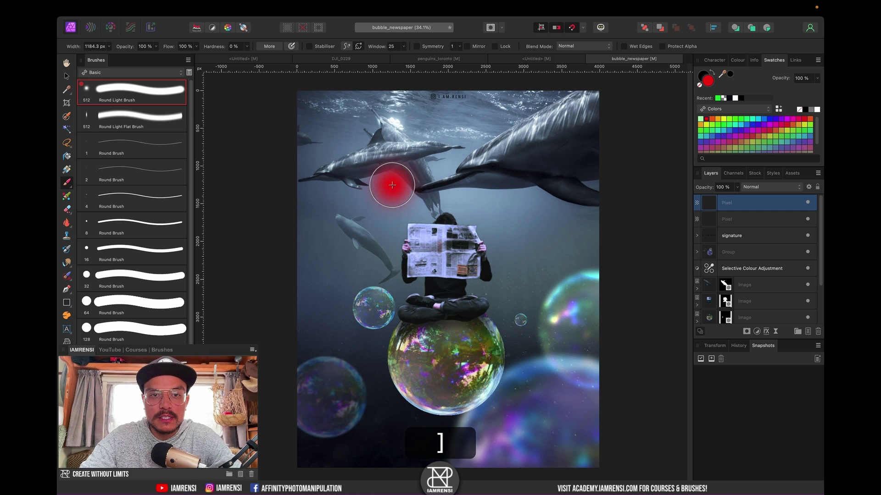
key("bracketleft")
key("bracketleft")
mouse_move(392, 185)
left_mouse_down()
mouse_move(375, 315)
mouse_move(507, 302)
mouse_move(484, 219)
left_mouse_up()
mouse_move(464, 137)
left_mouse_down()
mouse_move(489, 187)
mouse_move(534, 181)
mouse_move(527, 202)
left_mouse_up()
key("bracketright")
key("bracketright")
key("bracketright")
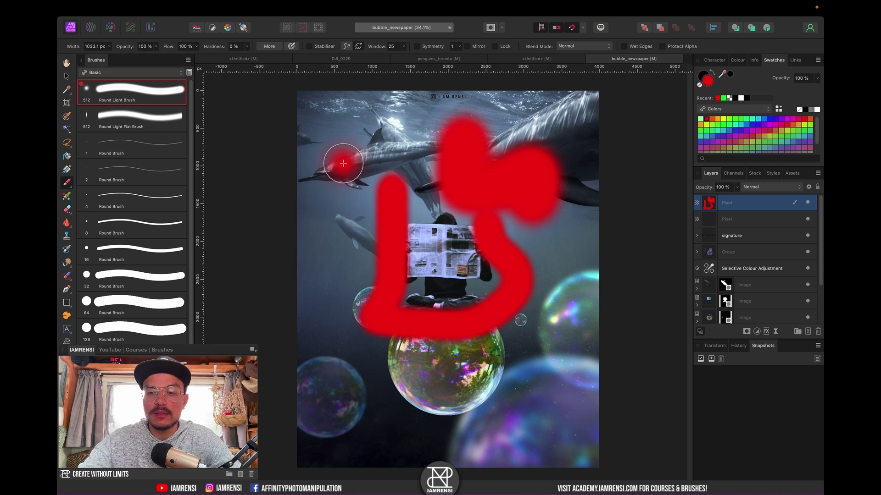
Paint a hard-edged red stroke at 100 % hardness, then a soft blob at the right edge at 0 %.
key("shift")
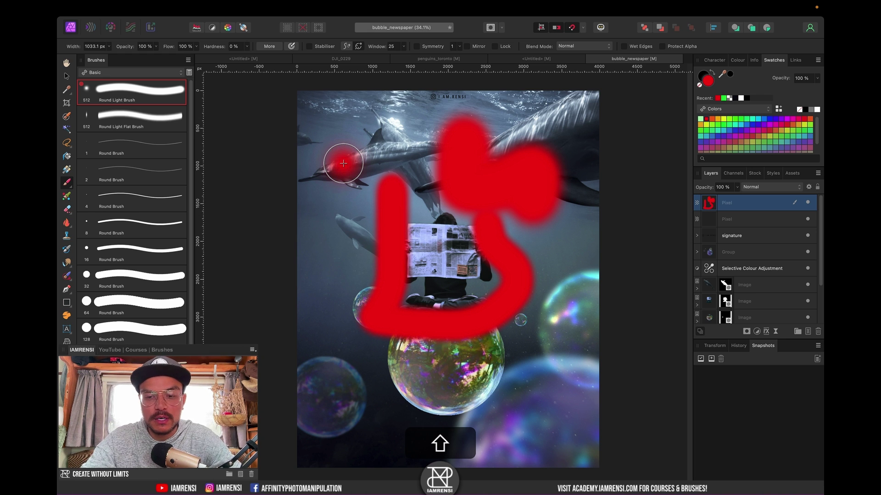
key("shift+bracketright")
key("shift+bracketright")
key("shift+bracketright")
key("shift+bracketright")
key("shift+bracketright")
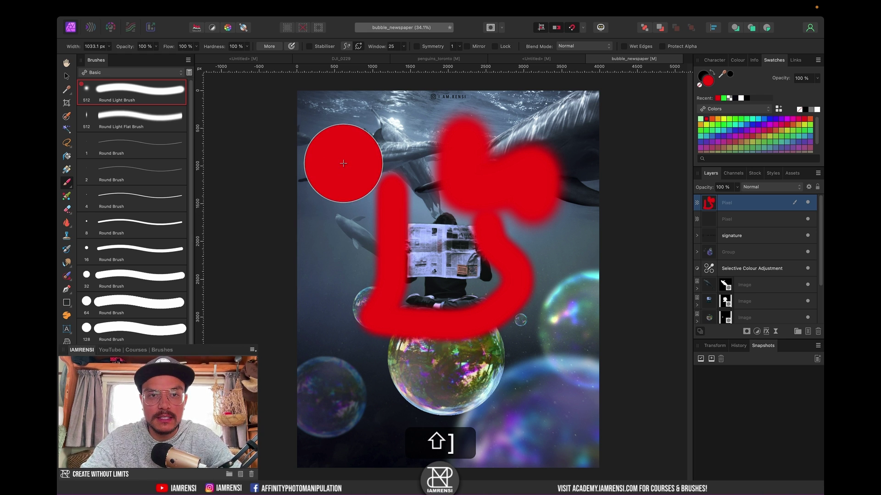
mouse_move(346, 138)
left_mouse_down()
mouse_move(363, 312)
mouse_move(428, 225)
mouse_move(434, 354)
mouse_move(475, 341)
mouse_move(509, 364)
mouse_move(467, 351)
mouse_move(392, 372)
left_mouse_up()
key("shift+bracketleft")
key("shift+bracketleft")
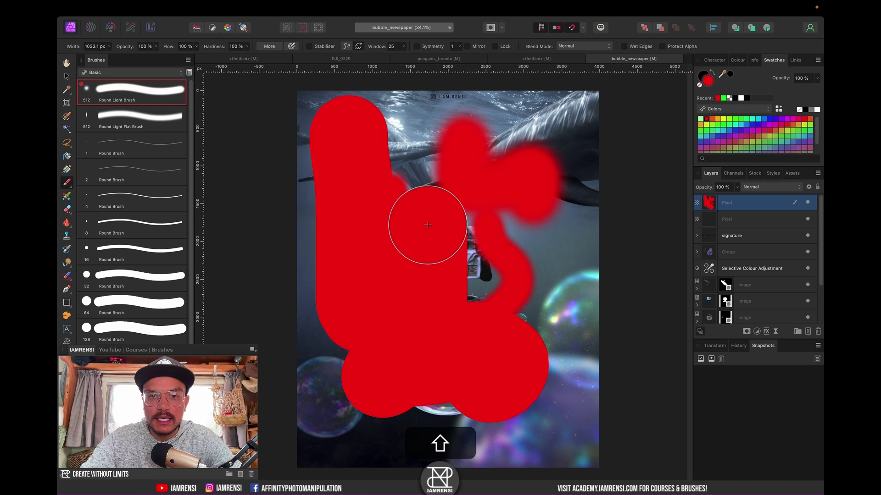
key("shift+bracketleft")
key("shift+bracketleft")
key("shift+bracketleft")
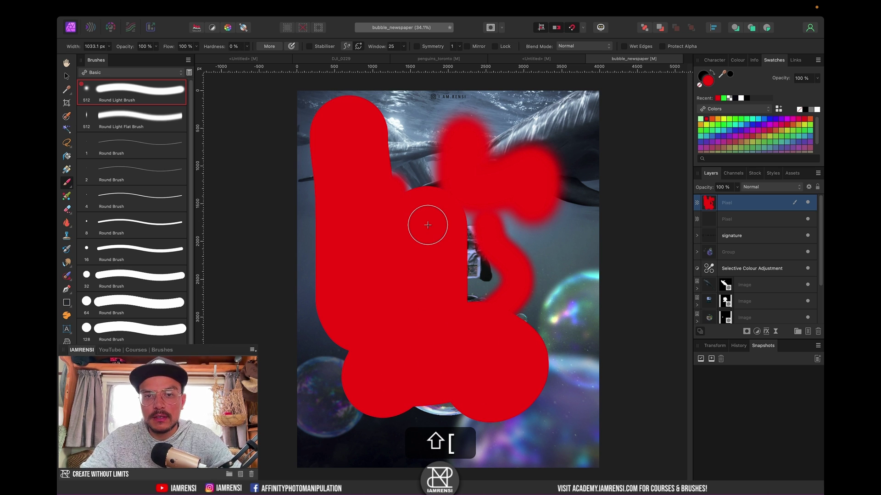
mouse_move(569, 317)
left_mouse_down()
mouse_move(570, 261)
mouse_move(560, 275)
left_mouse_up()
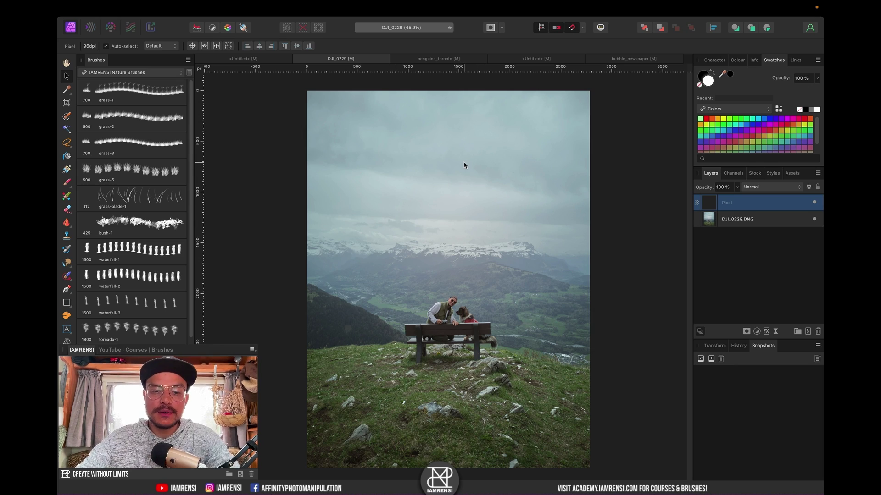
Load the IAMRENSI Nature Brushes category for the Paint Brush, undoing the stray dabs on the rocks and bench.
key("b")
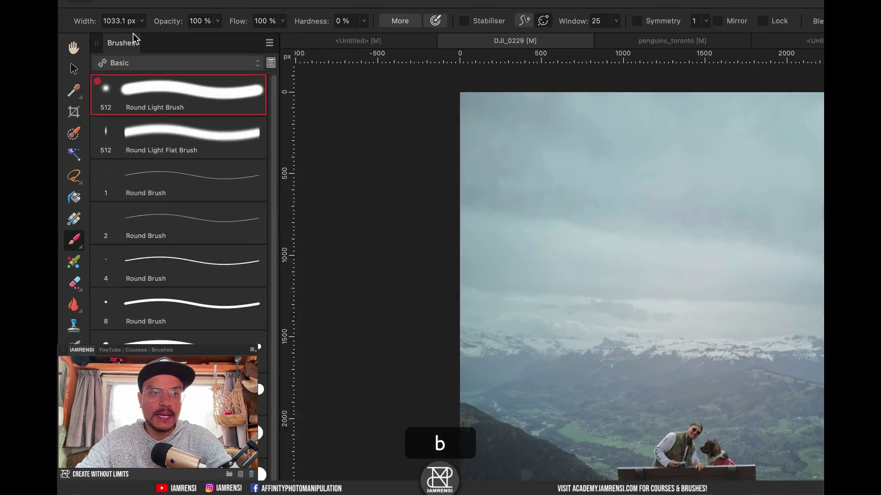
left_click(107, 75)
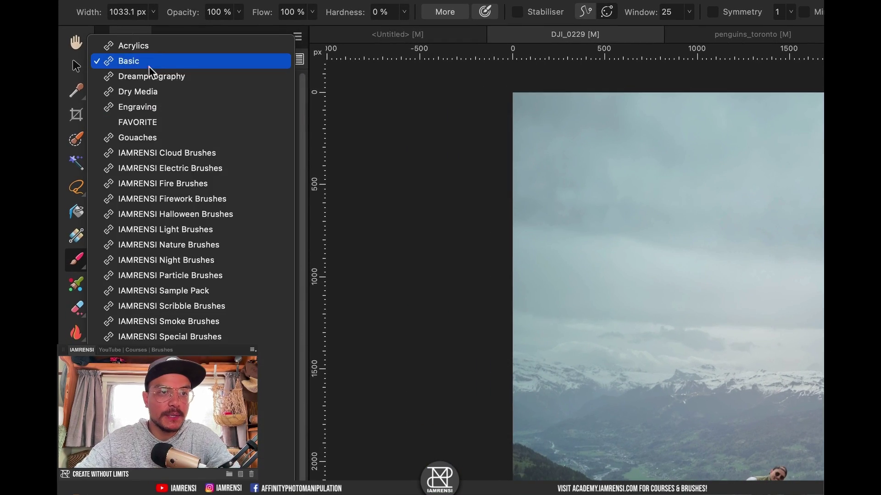
left_click(205, 246)
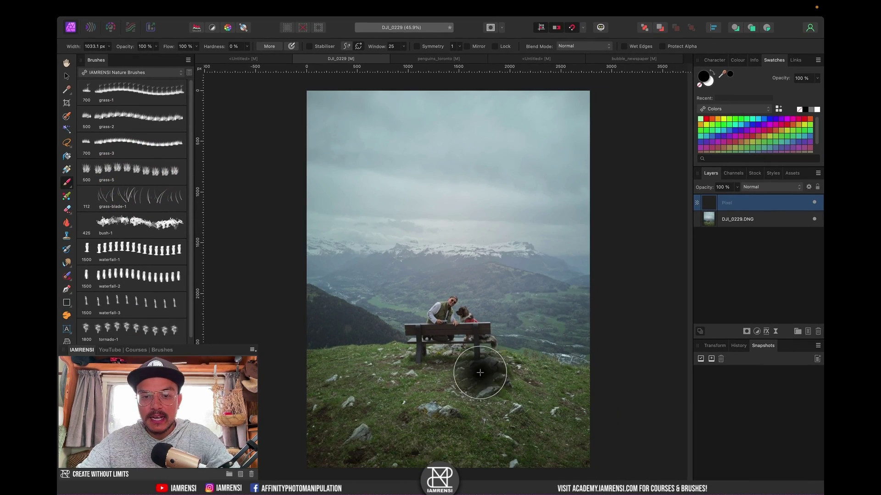
key("super+z")
left_click(446, 301)
key("super+z")
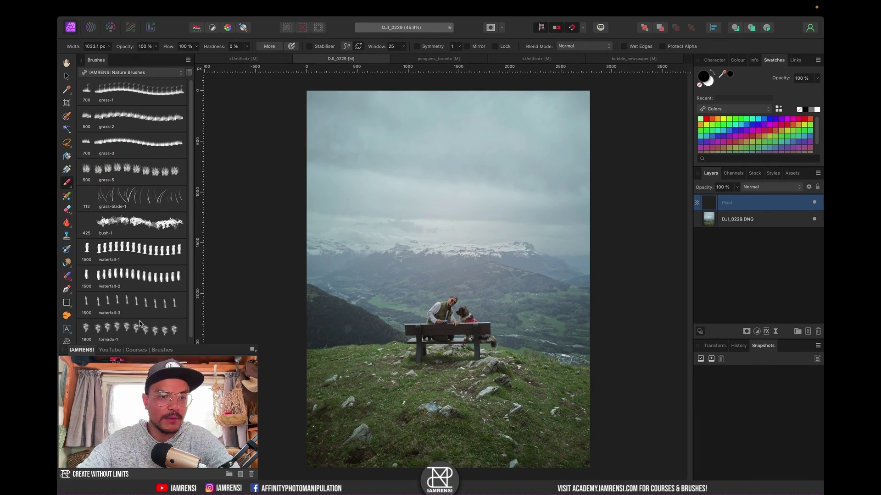
scroll(140, 322, "down", 8)
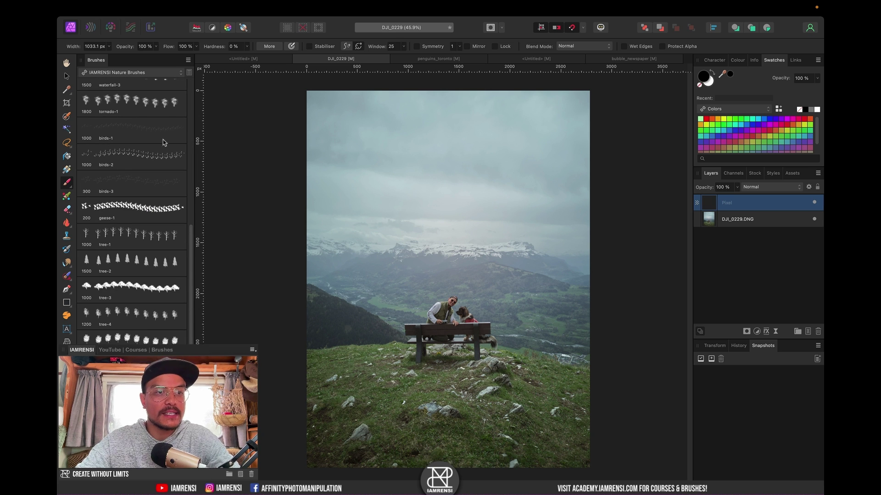
Stamp a flock of birds into the sky with birds-1 and fade the layer to 30 % opacity.
left_click(121, 133)
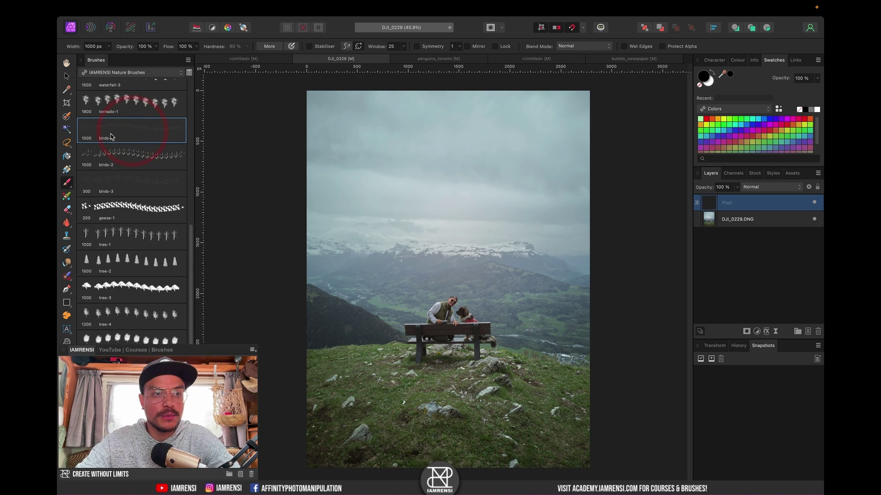
left_click(453, 158)
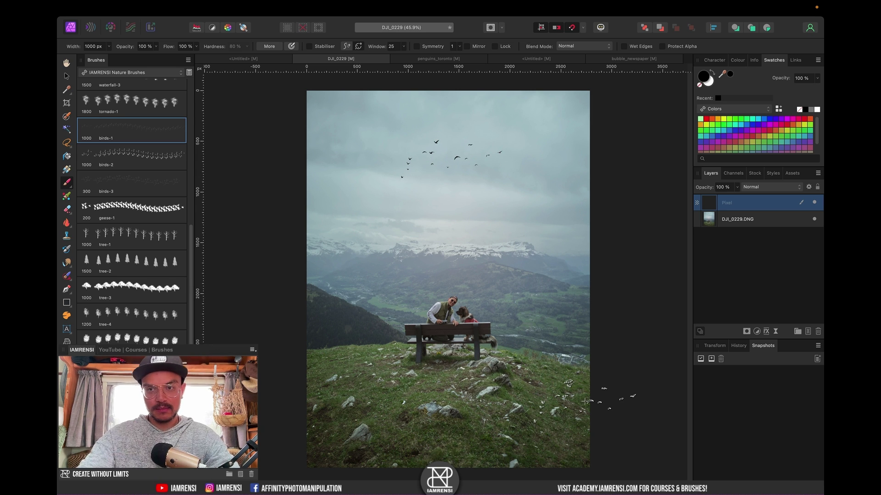
left_click_drag(722, 187, 674, 188)
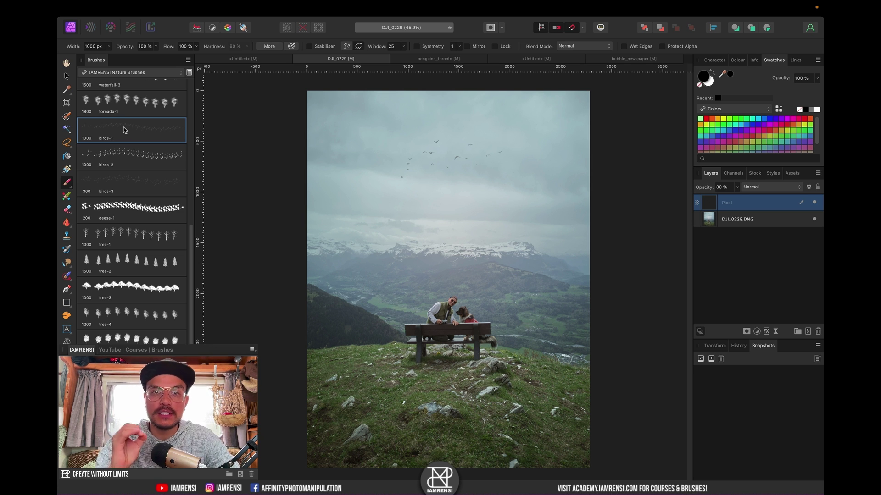
Copy the birds-1 brush into the FAVORITE category, holding Option to copy rather than move.
left_click(131, 72)
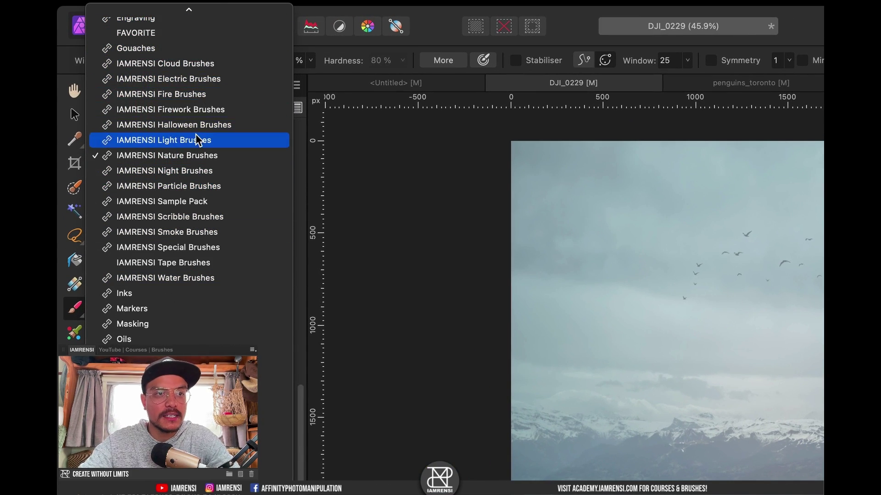
scroll(167, 89, "up", 4)
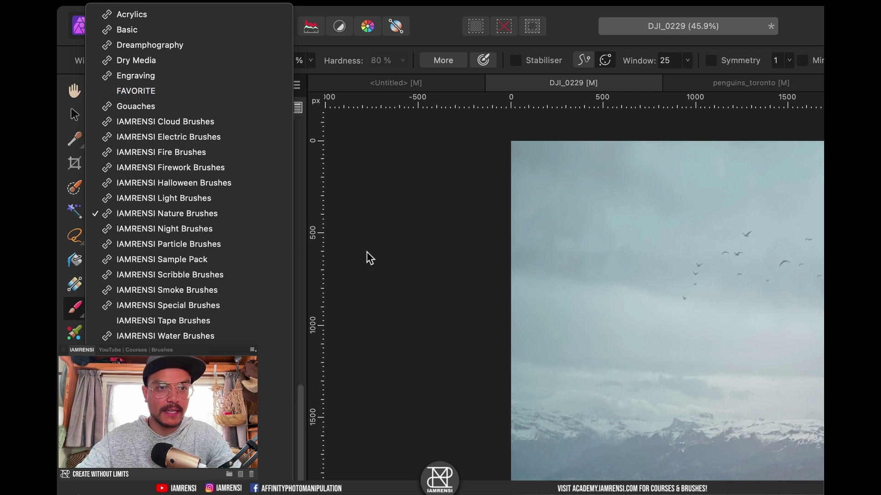
left_click(300, 246)
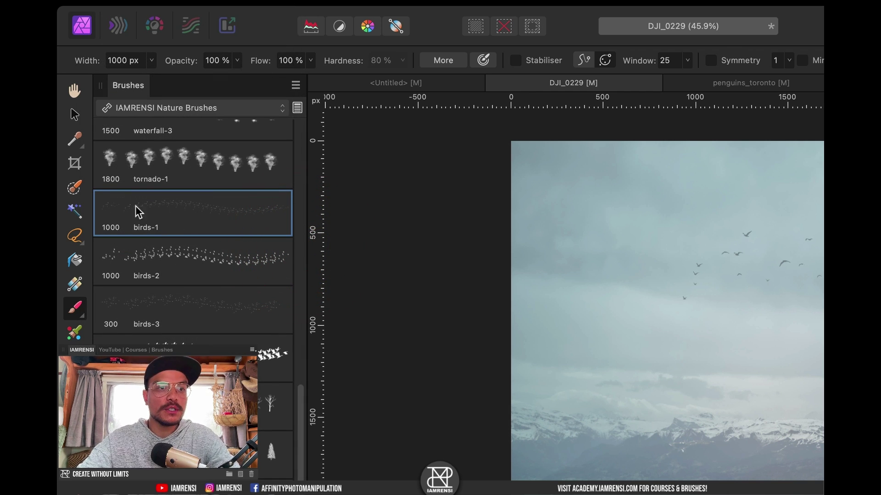
right_click(187, 222)
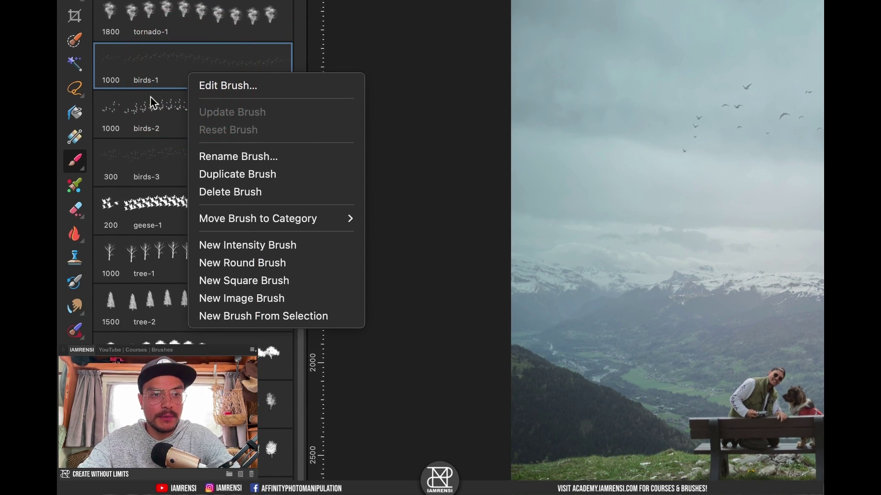
mouse_move(233, 222)
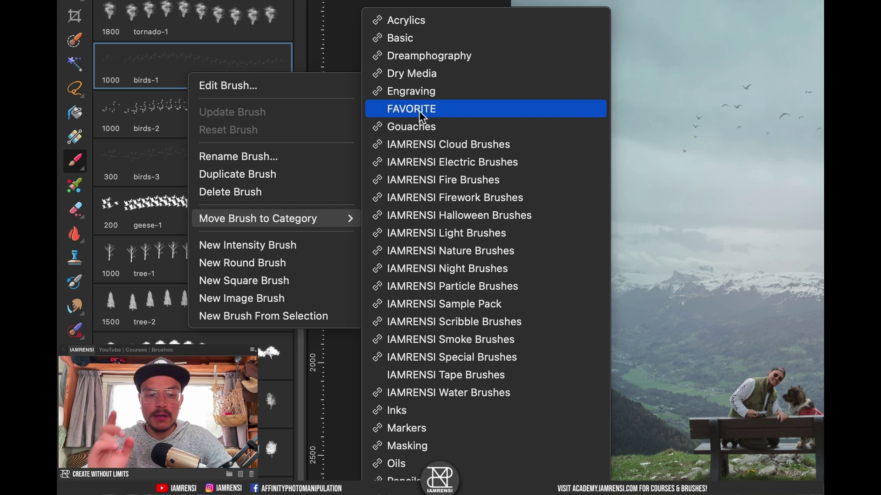
key("alt")
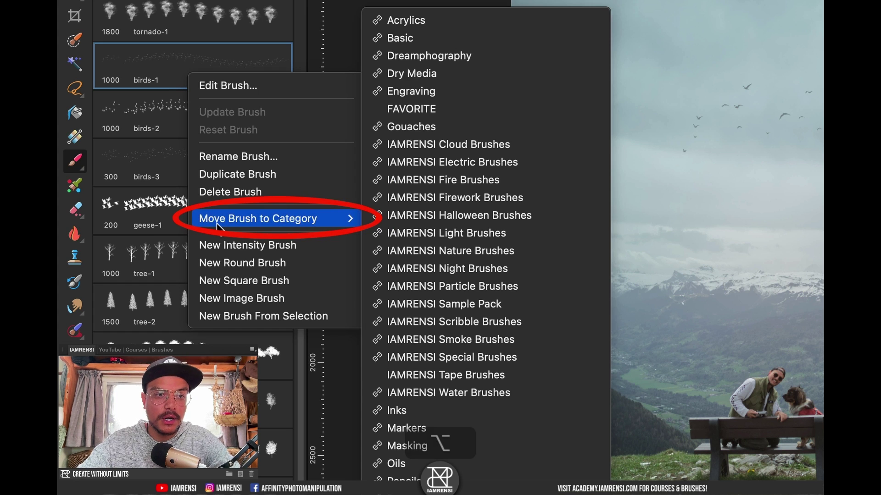
key("alt")
key("super")
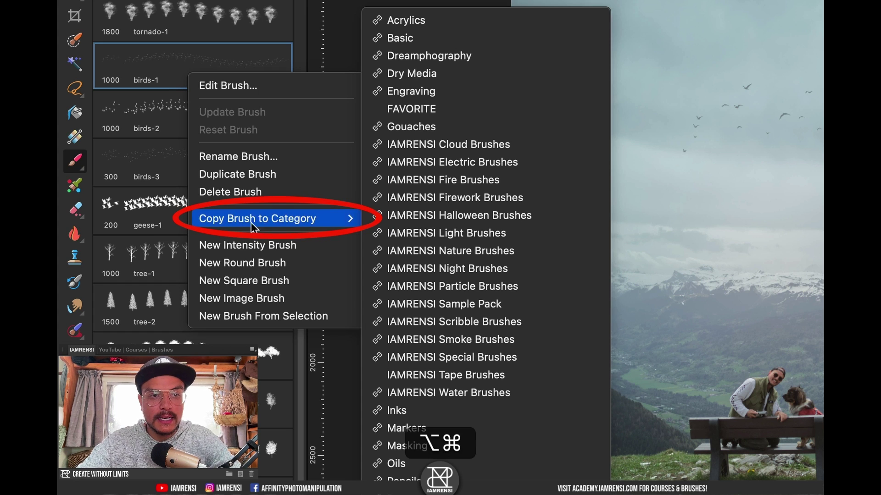
left_click(426, 110)
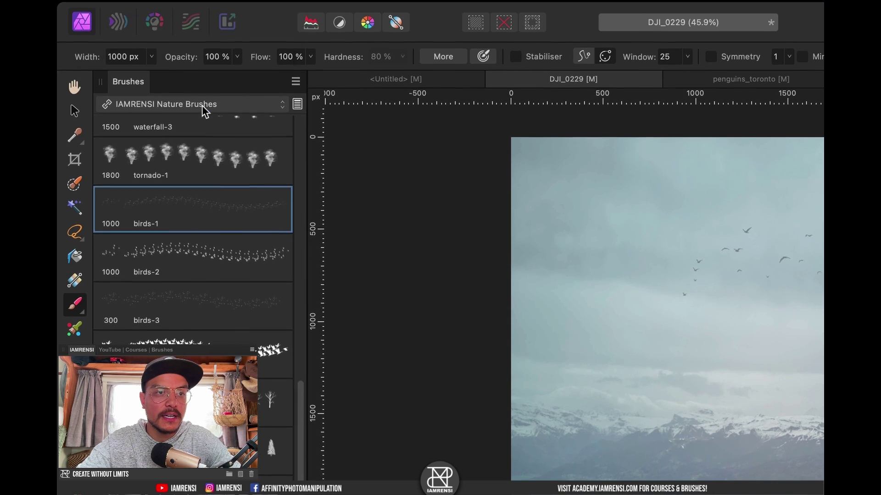
Switch to the FAVORITE brush category and select birds-1 there.
left_click(202, 106)
left_click(158, 88)
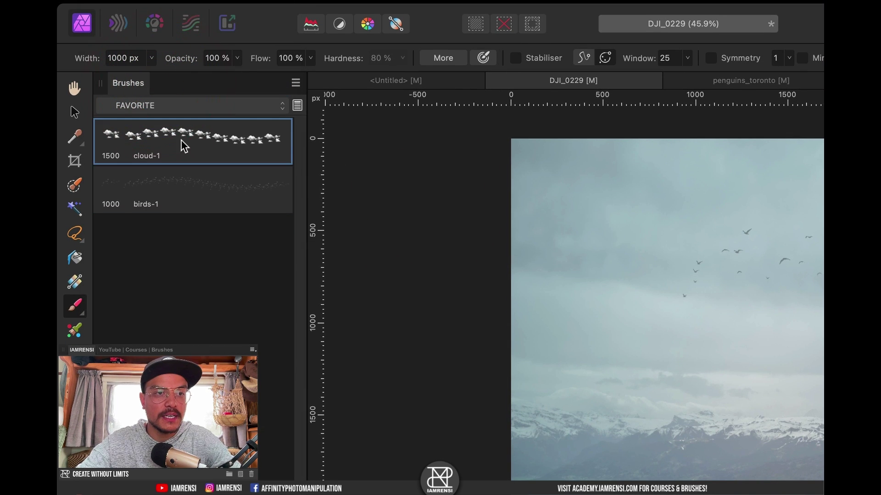
left_click(168, 196)
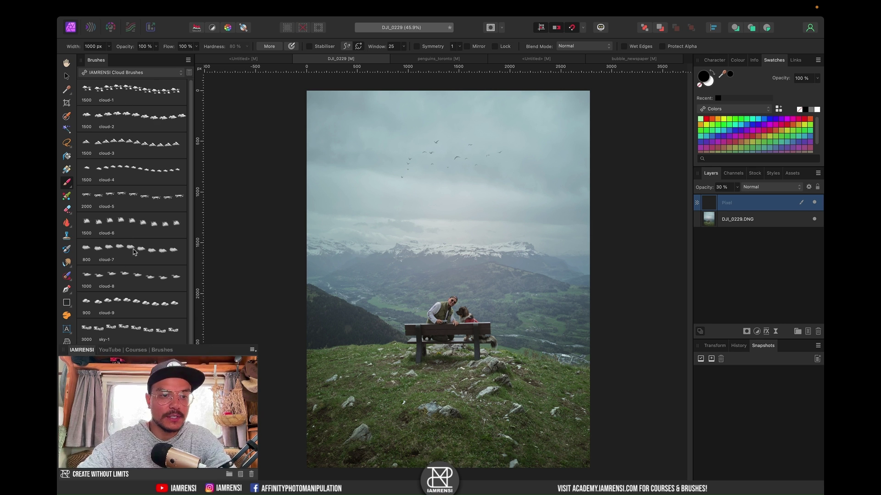
Paint a dark smoky streak across the sky with the cloud_painter-1 brush.
scroll(134, 252, "down", 1)
scroll(131, 256, "down", 1)
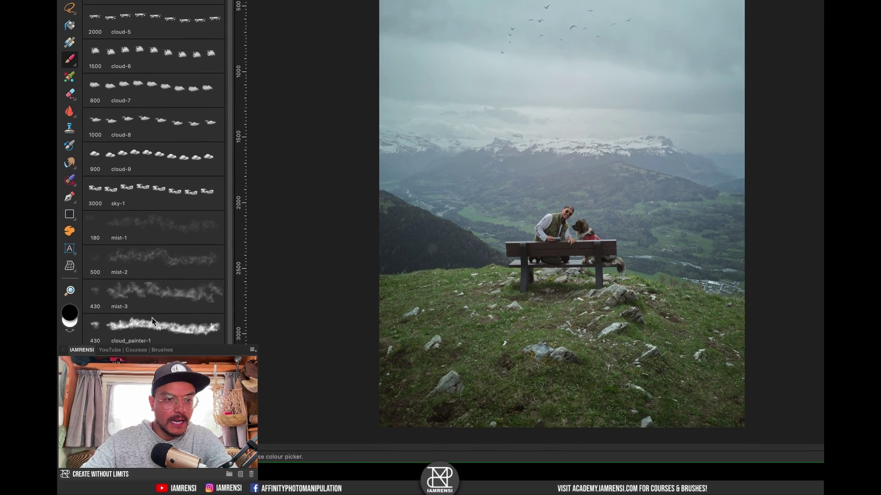
left_click(154, 322)
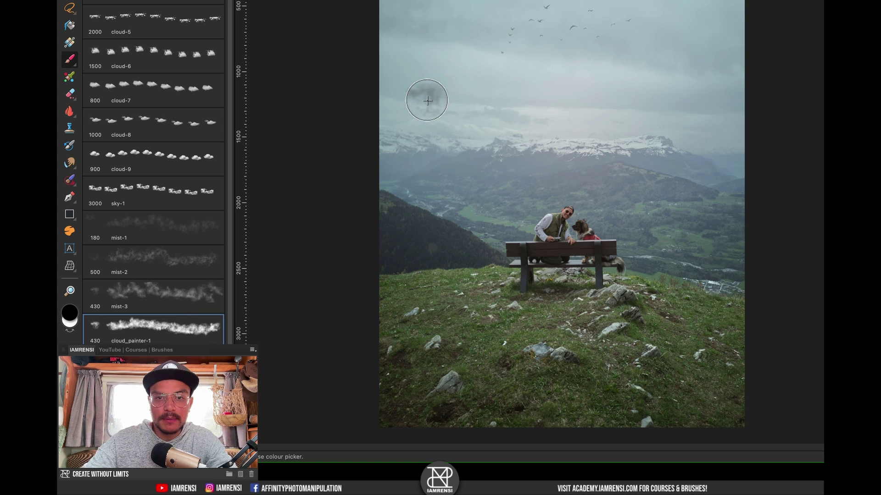
left_click_drag(426, 98, 686, 103)
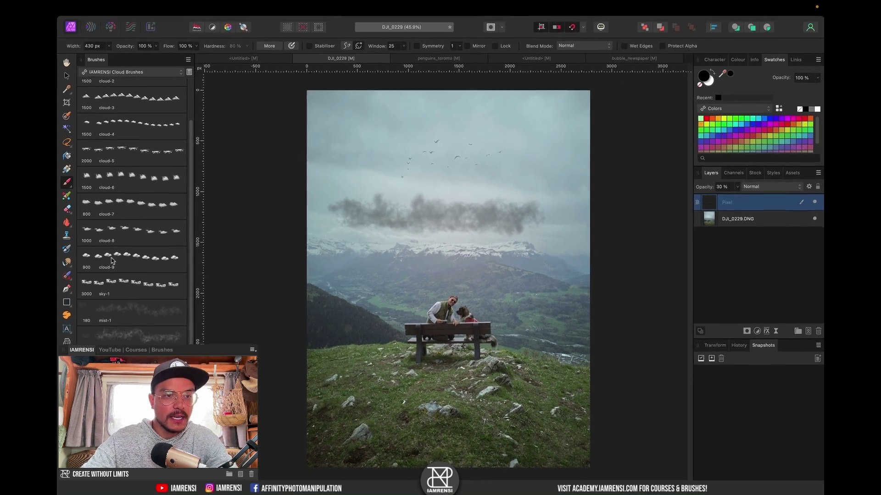
Stamp three cloud-9 puffs across the upper left, middle and right of the sky.
left_click(135, 159)
left_click(371, 147)
key("ctrl+z")
left_click(346, 154)
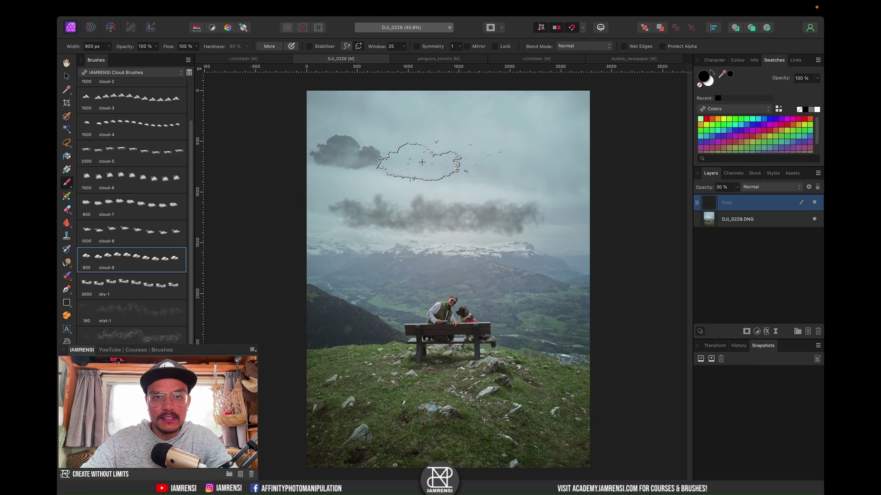
left_click(431, 159)
left_click(527, 159)
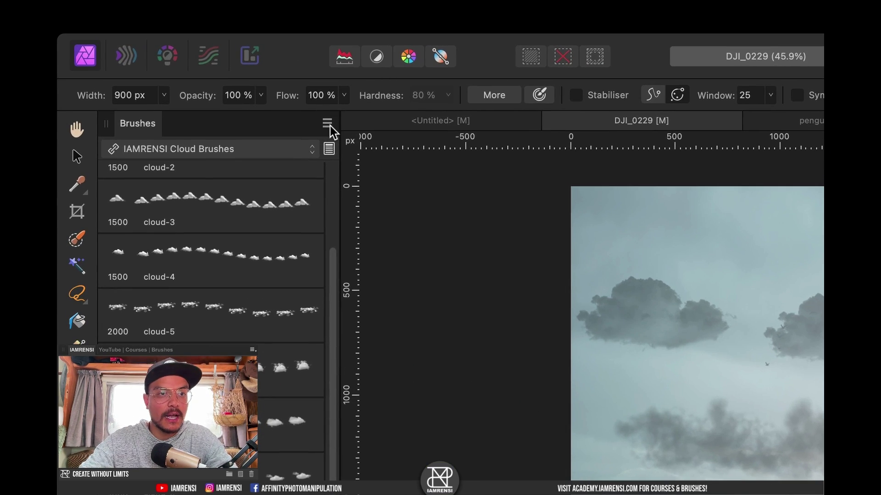
Show brushes as a thumbnail grid instead of a list, then select the IAMRENSI Fire Brushes set.
left_click(216, 72)
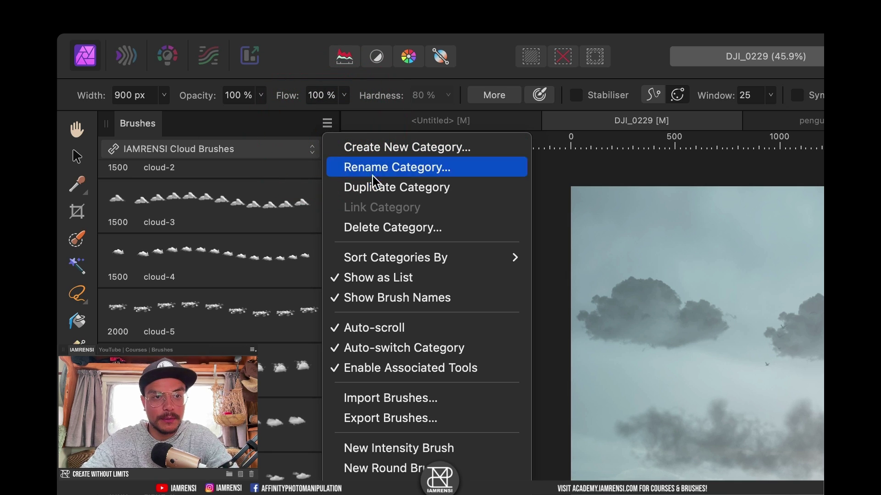
left_click(362, 282)
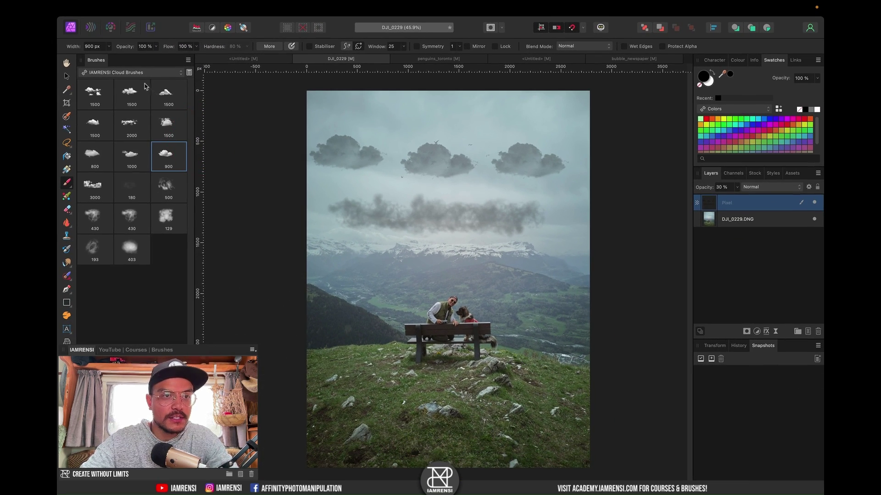
left_click(143, 72)
left_click(139, 90)
Bring up the FB_Banner_fire document with the fire-breathing leopard banner.
left_click(133, 72)
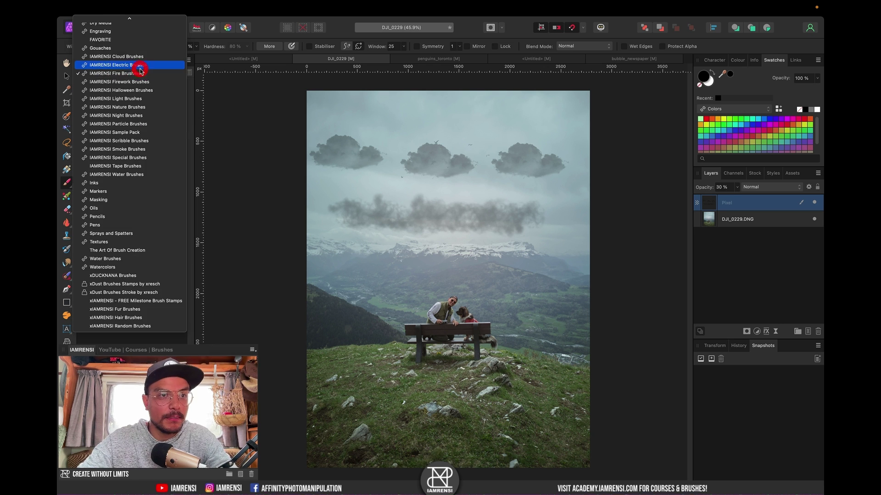
left_click(137, 62)
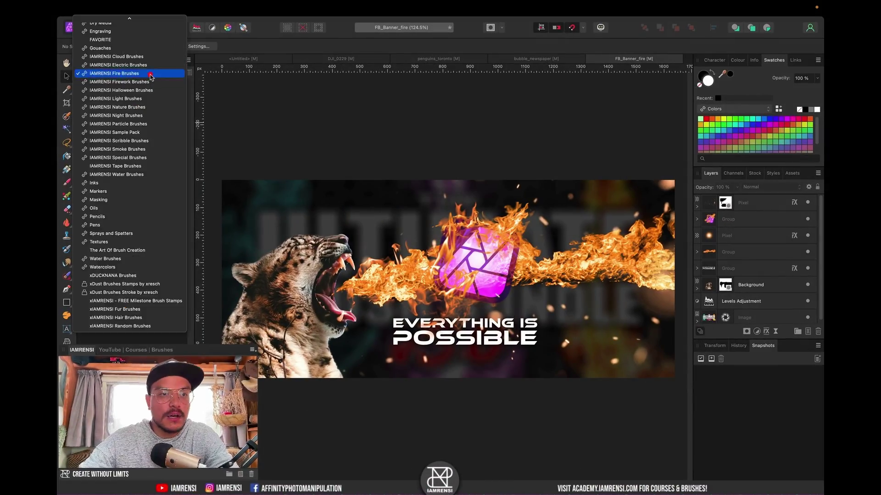
Scroll through the Ultimate Brush Bundle v3.0 lesson list in Safari and back up.
left_click(148, 82)
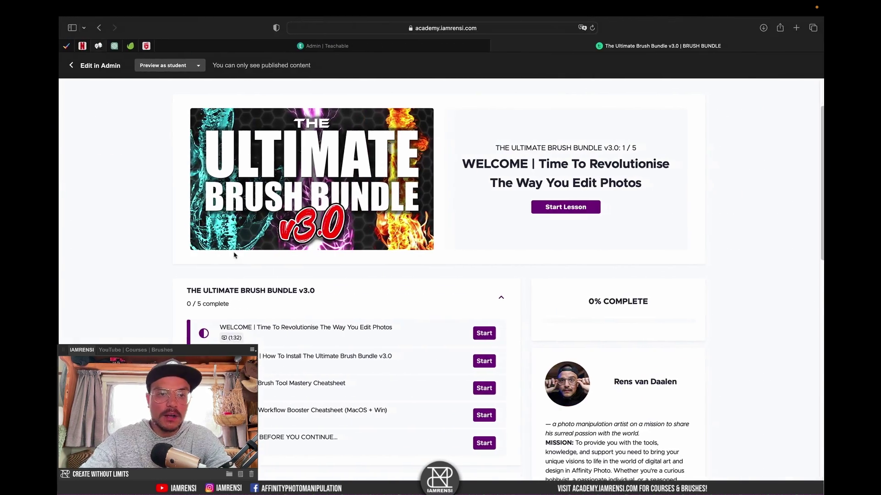
scroll(441, 275, "down", 3)
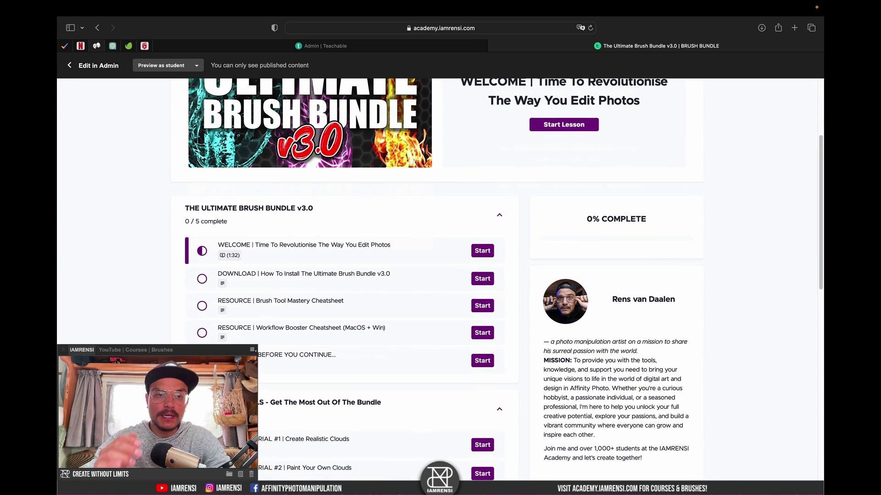
scroll(440, 275, "down", 3)
scroll(144, 337, "down", 2)
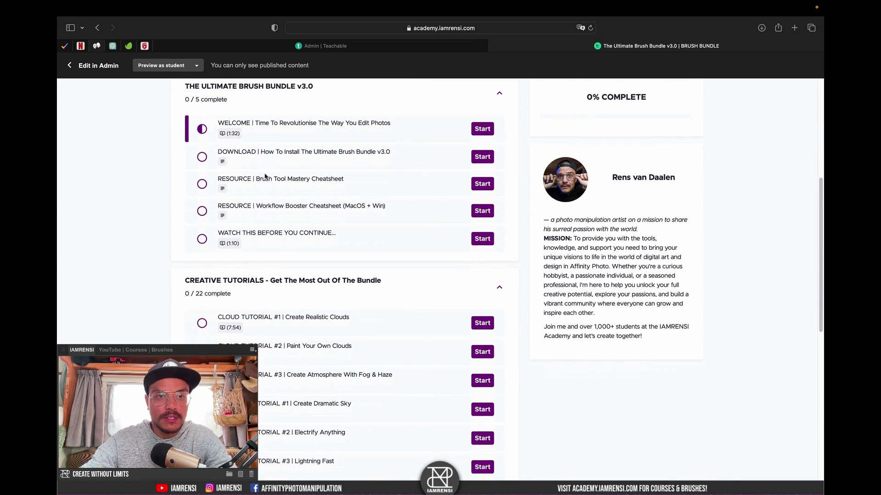
scroll(266, 186, "down", 10)
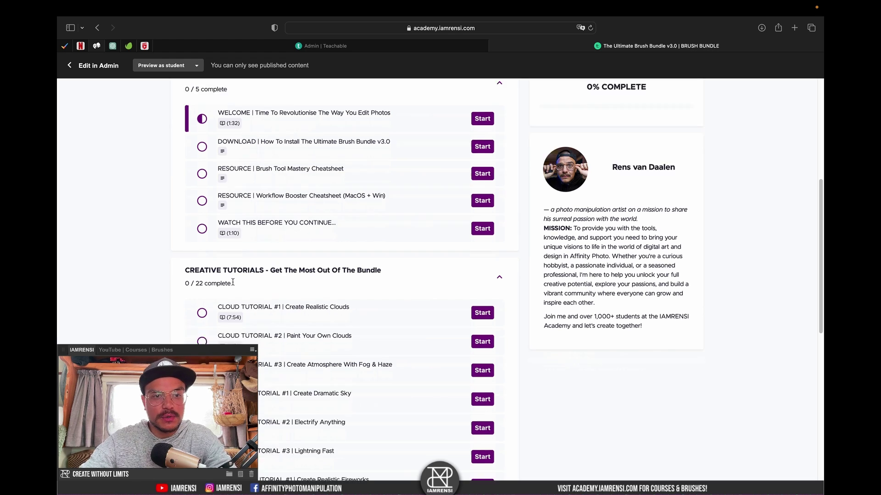
scroll(237, 192, "down", 14)
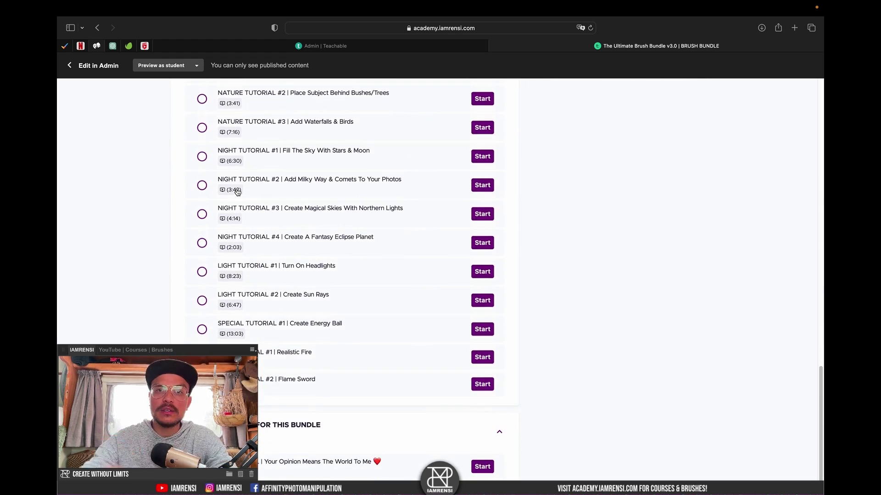
scroll(238, 192, "up", 20)
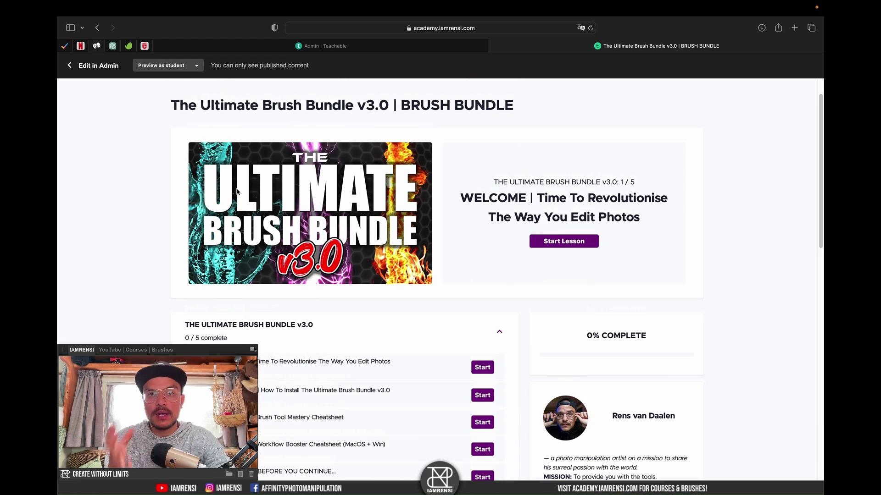
Return to the untitled windmill photo and select the 800 px IAMRENSI Cloud brush.
key("ctrl+Left")
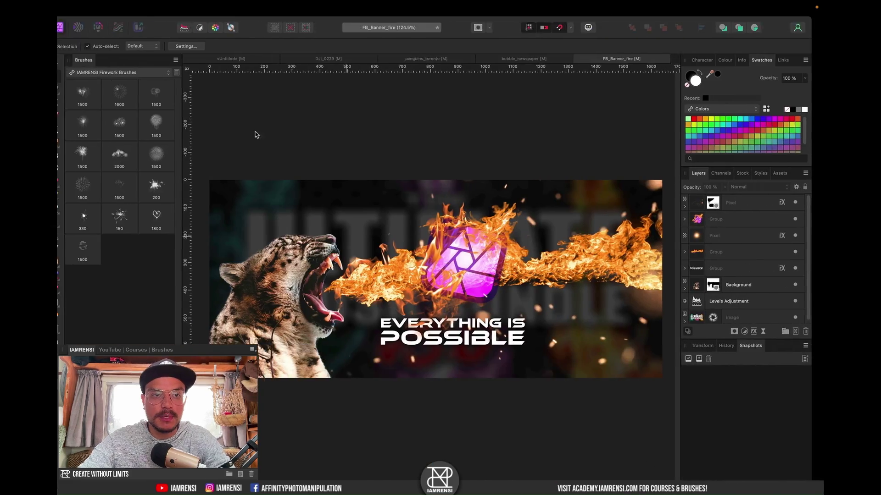
left_click(238, 58)
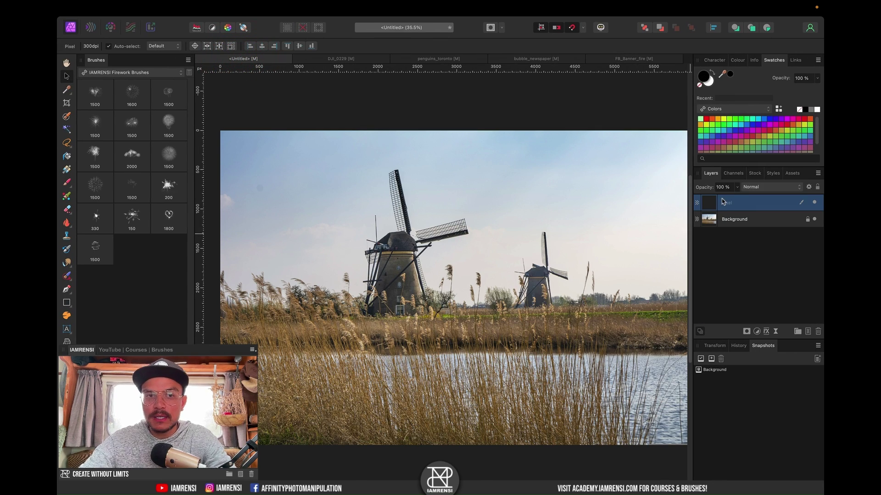
left_click(105, 73)
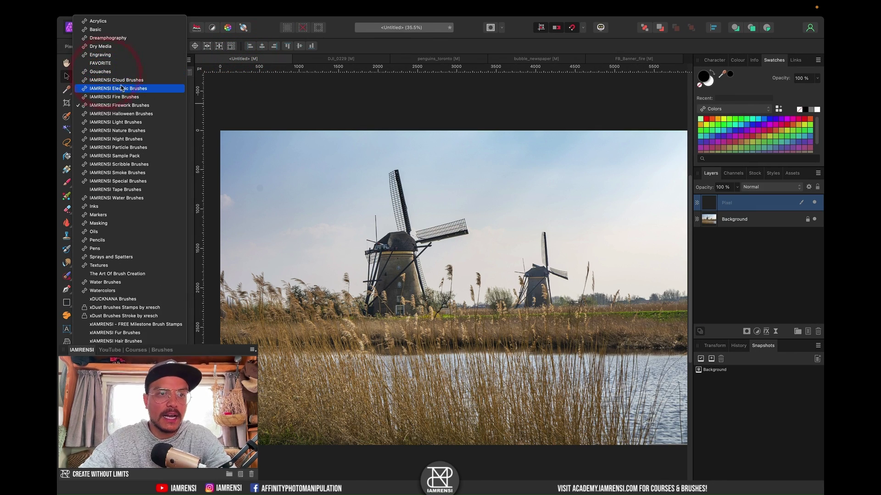
left_click(124, 84)
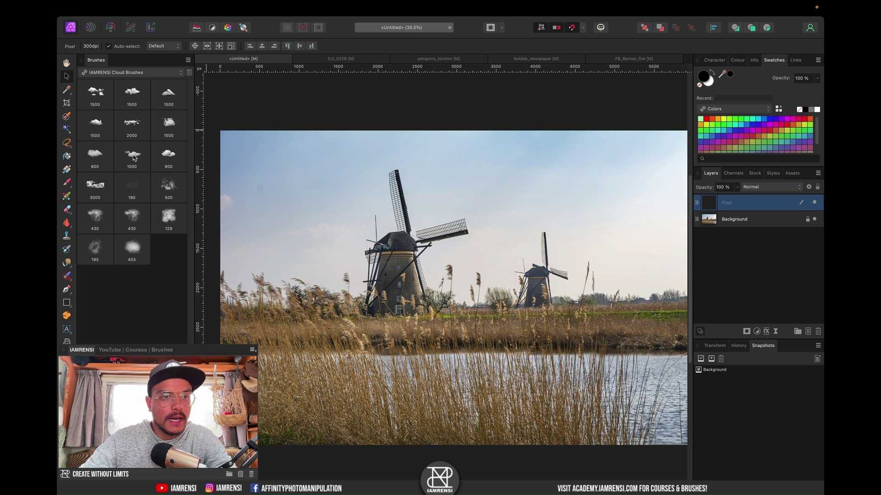
left_click(101, 158)
Stamp a white cloud, enlarged to about 1400 px, into the sky above the windmills.
key("b")
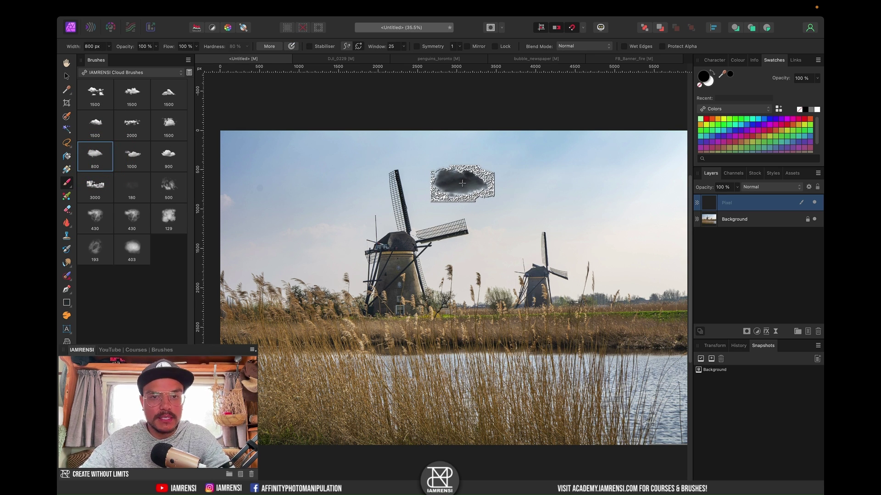
key("x")
key("bracketright")
key("bracketright")
key("bracketright")
key("bracketright")
key("bracketright")
key("bracketright")
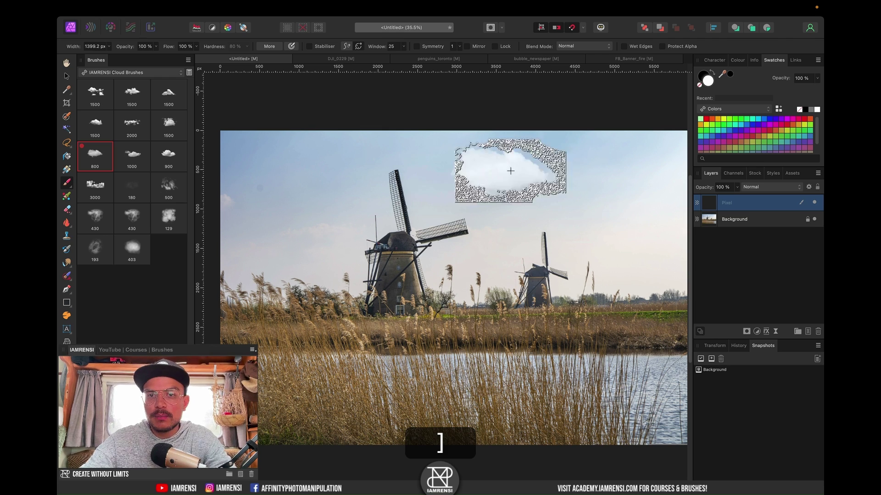
left_click(503, 174)
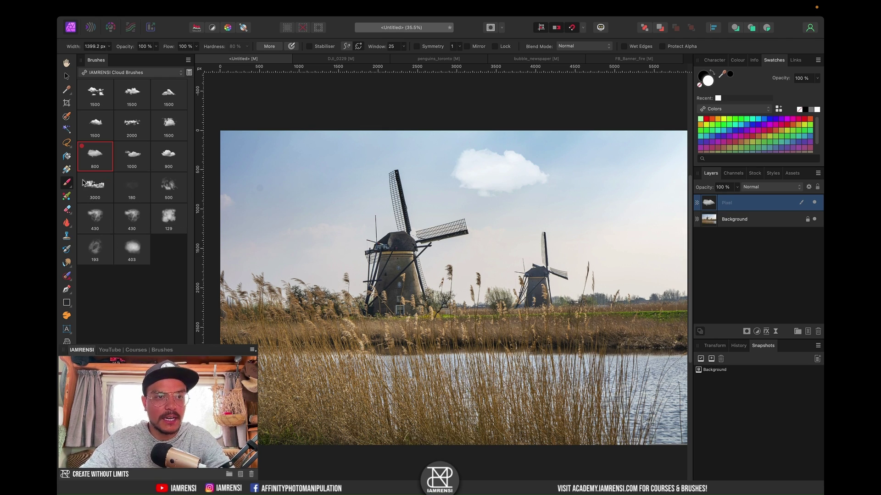
Stamp two lightning bolts with the third IAMRENSI Electric brush, beneath the cloud and on the right.
left_click(120, 73)
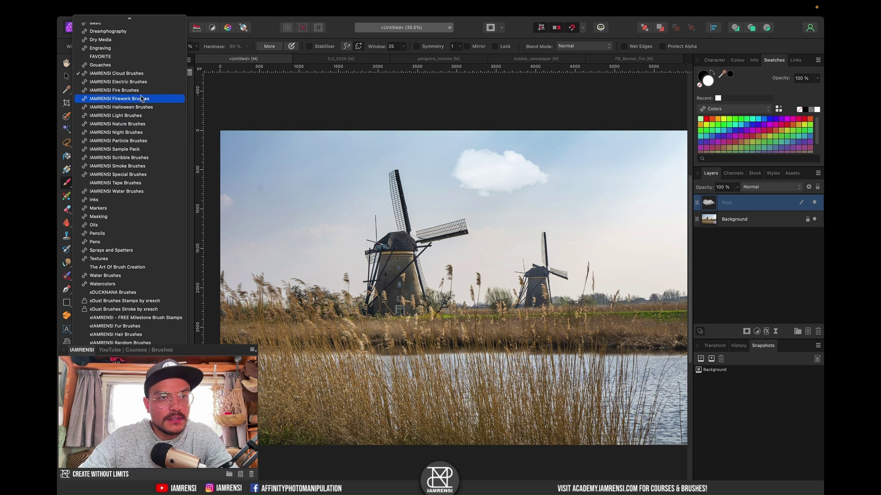
left_click(143, 81)
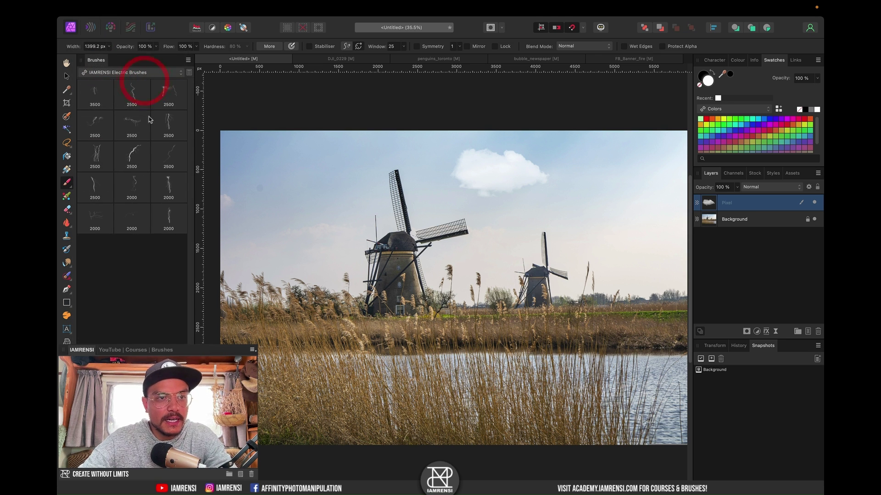
left_click(167, 94)
left_click(491, 237)
left_click(617, 229)
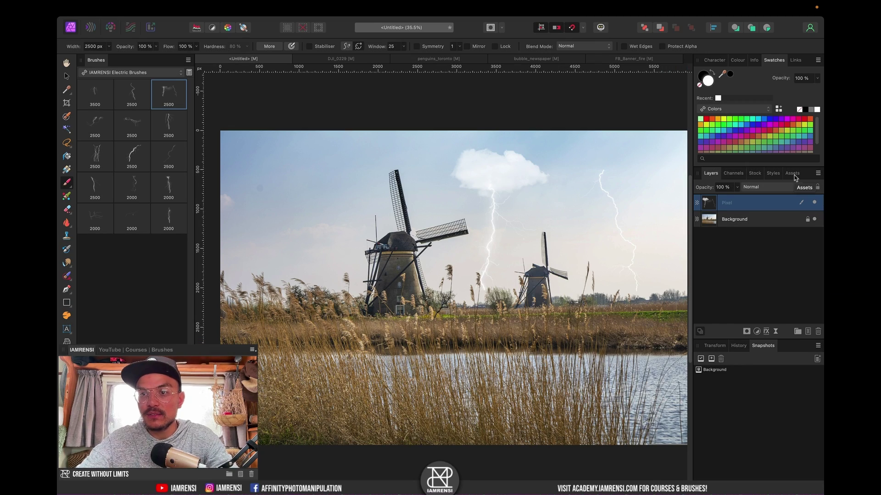
Give the Assets panel a checkerboard background.
left_click(793, 174)
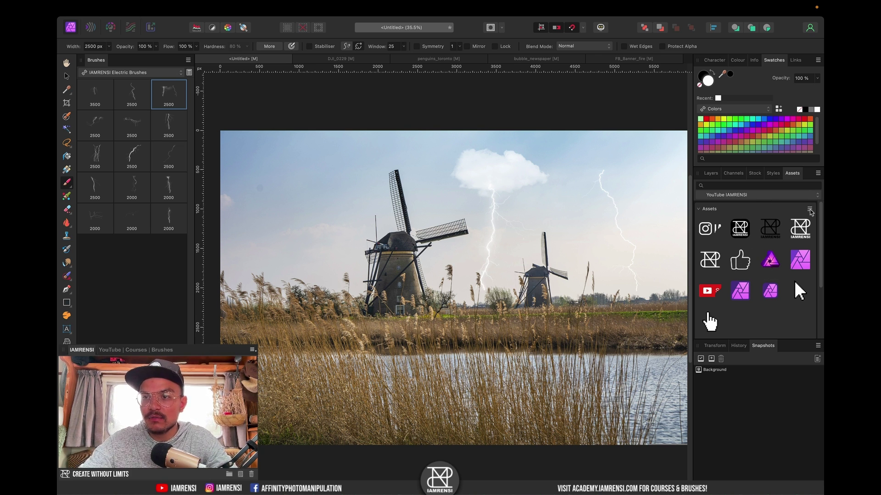
left_click(811, 212)
left_click(810, 211)
left_click(818, 173)
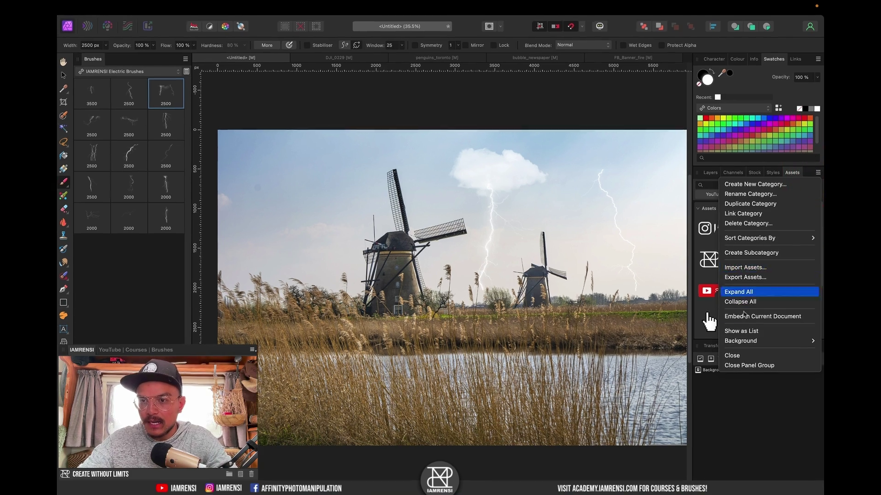
mouse_move(757, 341)
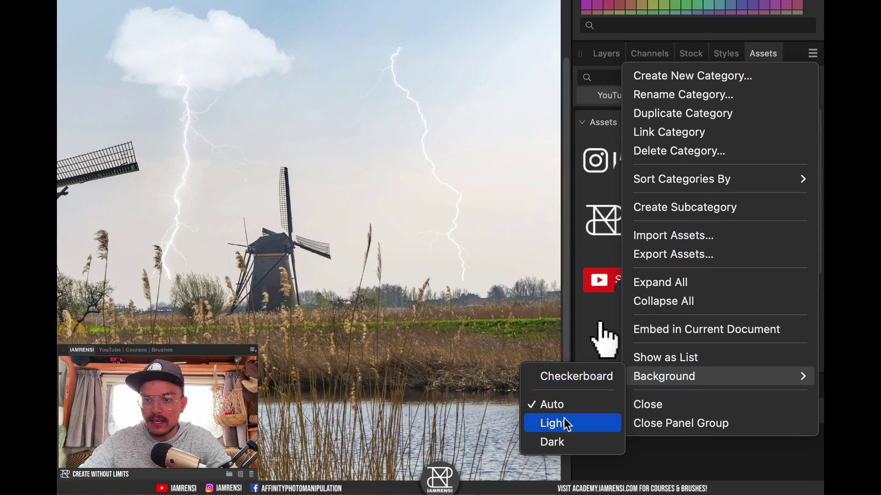
left_click(587, 376)
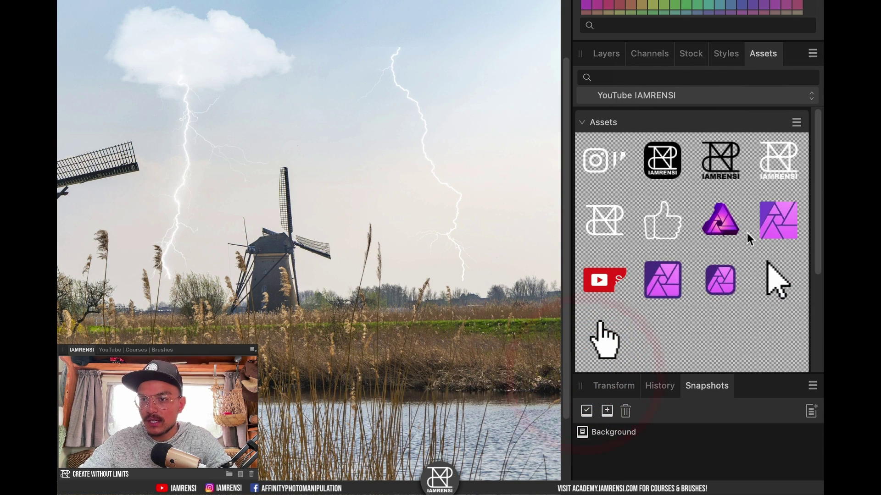
scroll(681, 268, "down", 5)
scroll(682, 268, "up", 5)
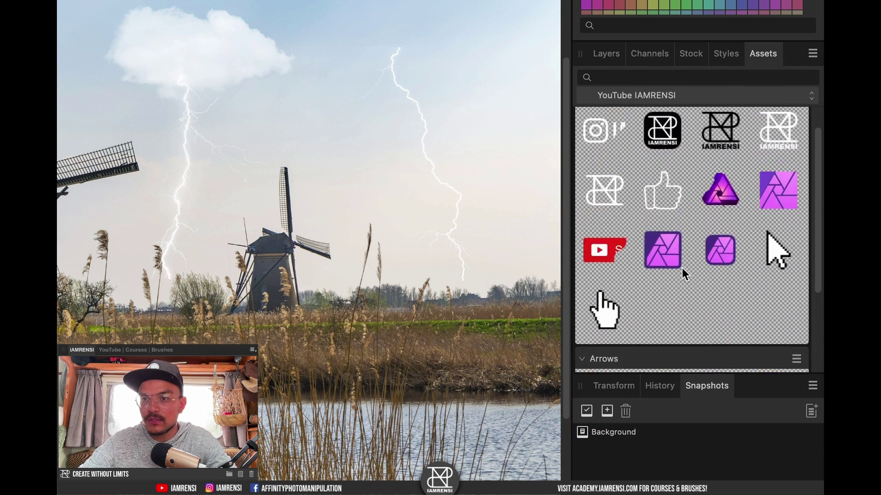
Switch the Assets panel to the Random category and browse it.
left_click(688, 95)
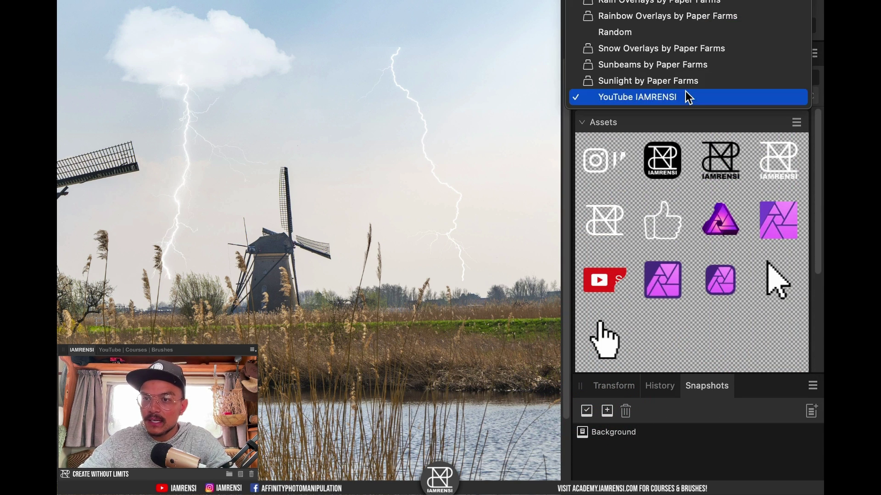
left_click(695, 34)
scroll(659, 302, "down", 4)
scroll(660, 302, "up", 4)
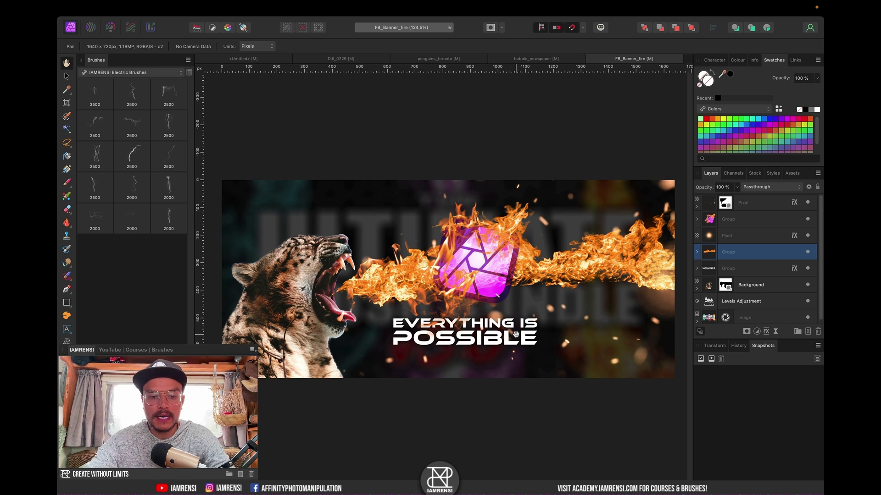
Place a copy of the fire group at the top of the layer stack, above the purple logo.
key("super+j")
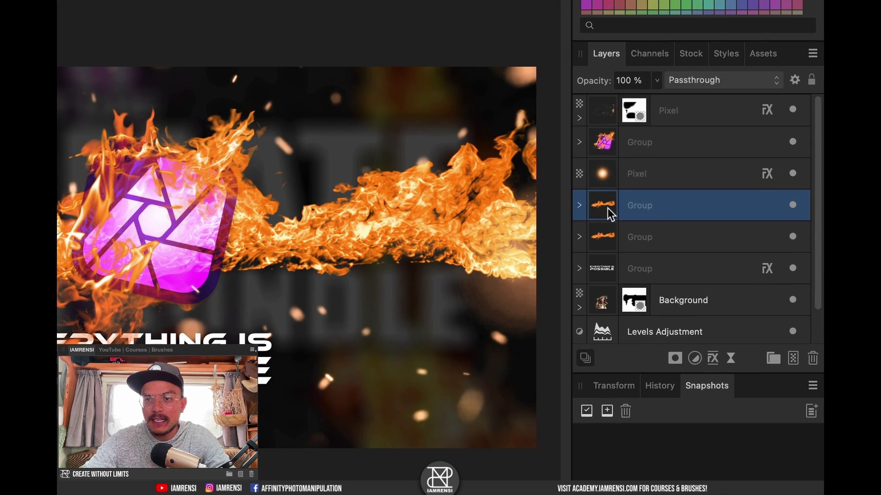
left_click_drag(607, 208, 626, 102)
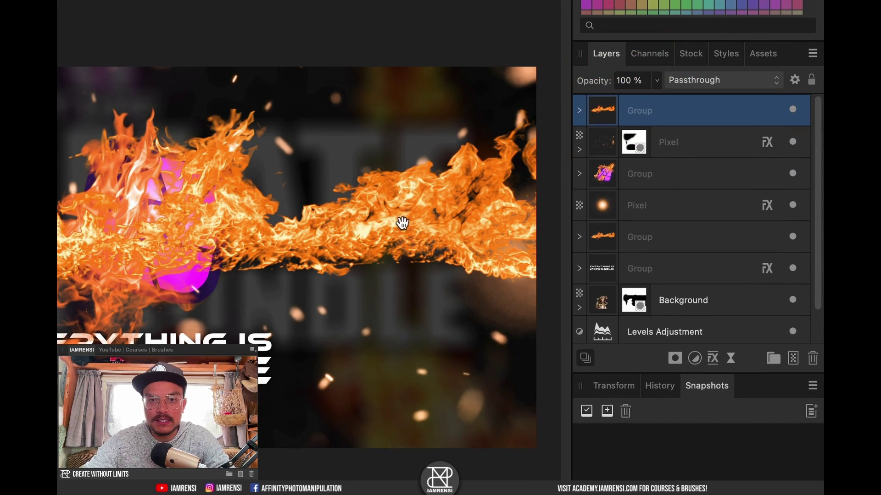
key("super")
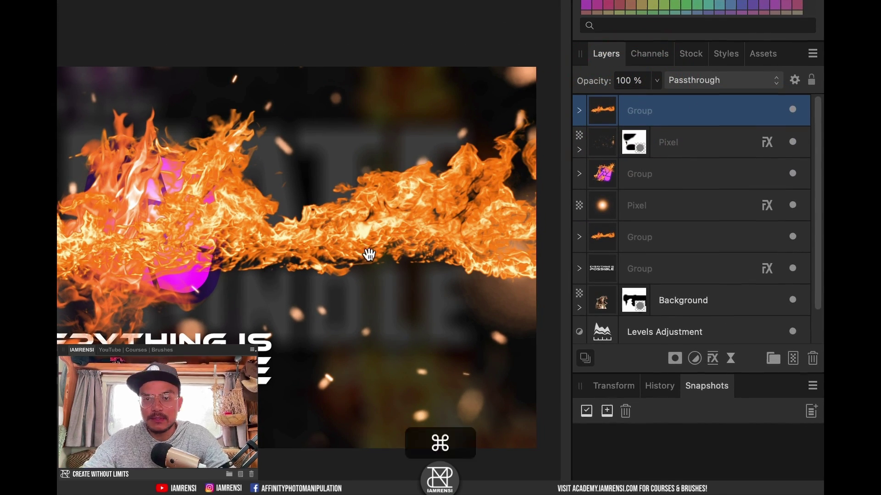
key("super+z")
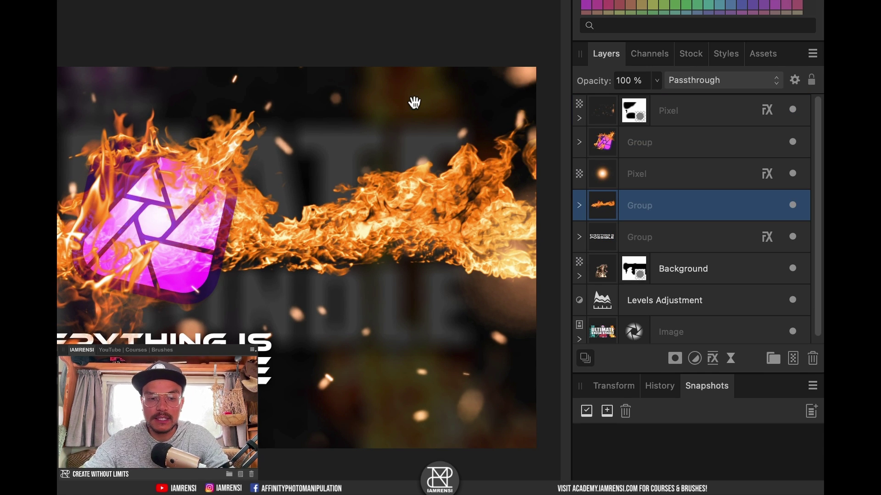
key("alt")
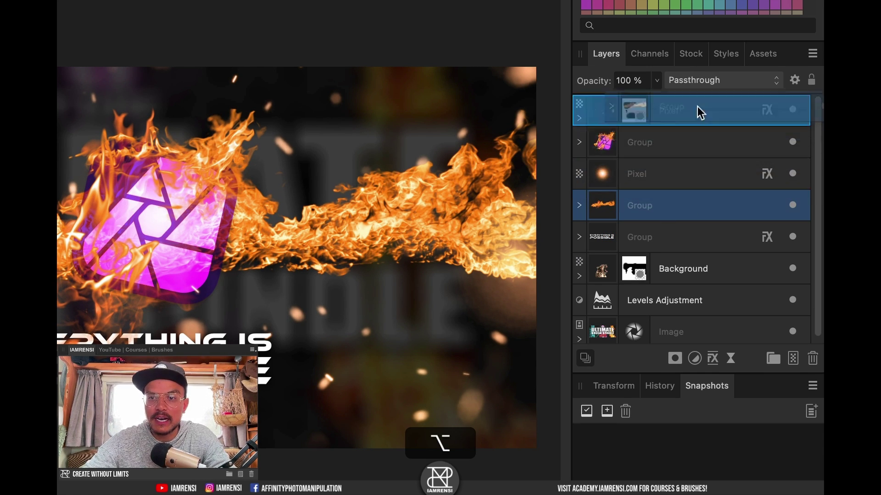
left_click_drag(702, 110, 702, 100)
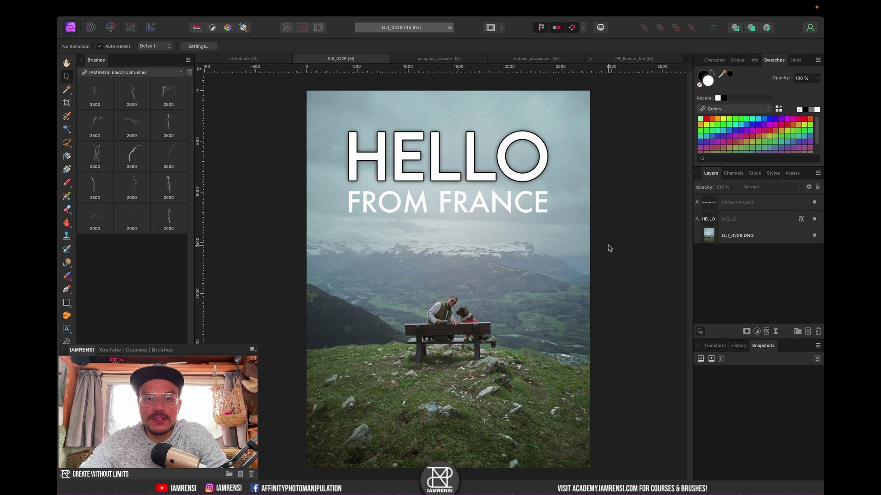
Copy HELLO's black outline effect onto FROM FRANCE via Paste FX and dragging the fx icon.
left_click(756, 217)
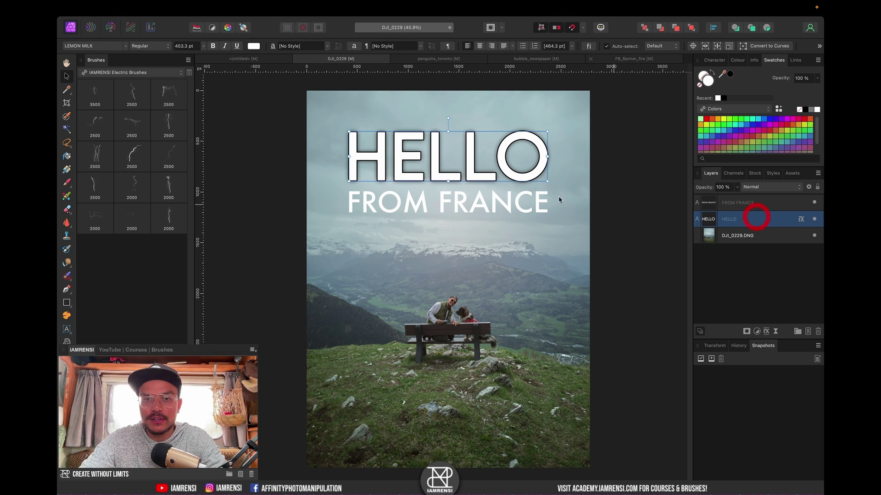
scroll(408, 175, "up", 5)
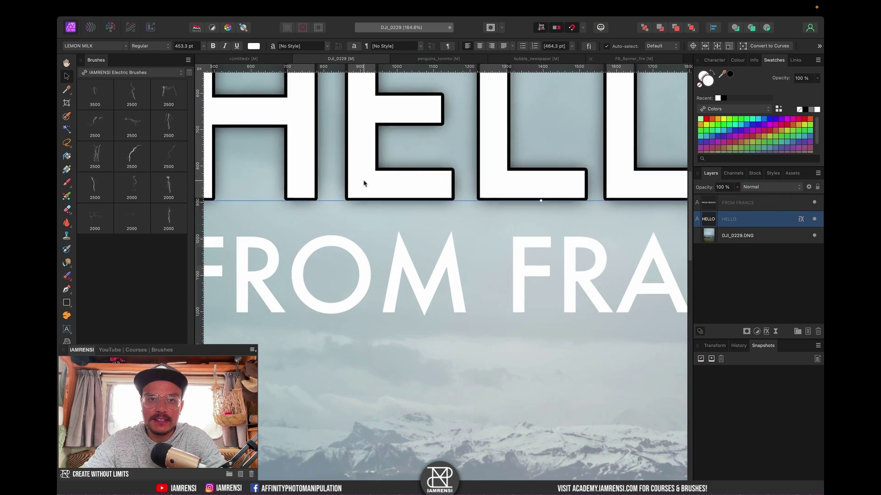
scroll(349, 136, "up", 5)
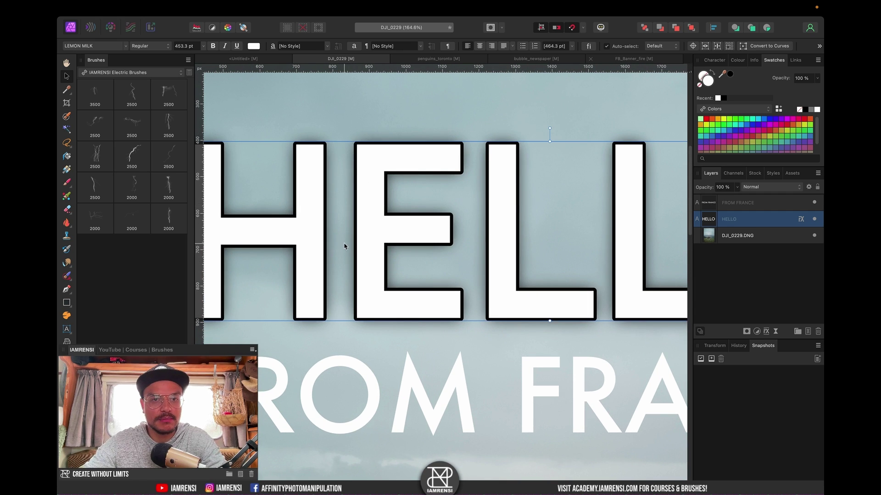
scroll(345, 246, "down", 5)
key("super+0")
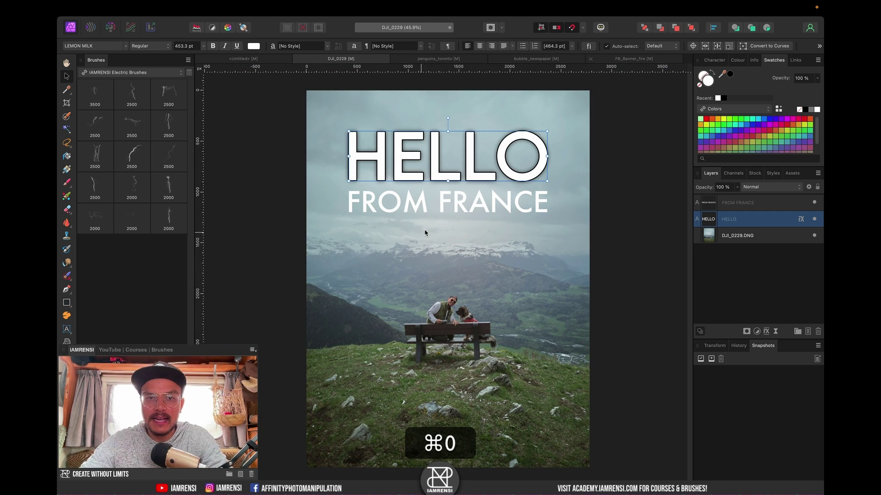
left_click(419, 192)
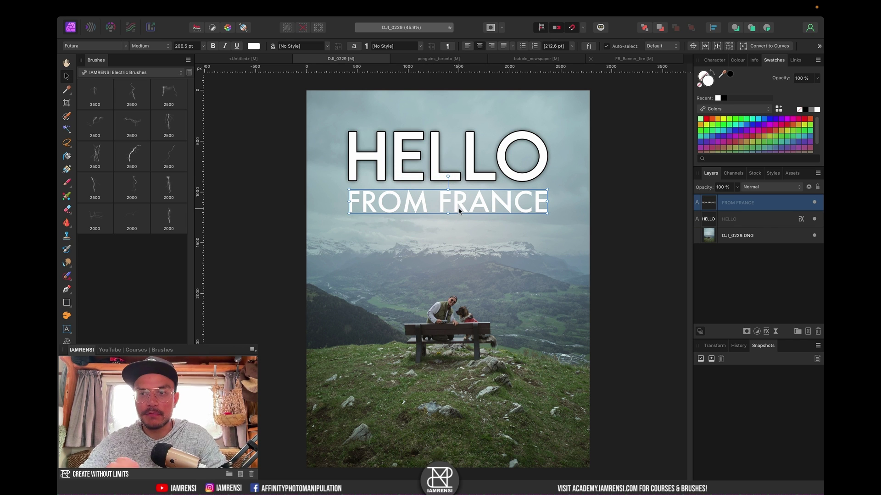
left_click(769, 220)
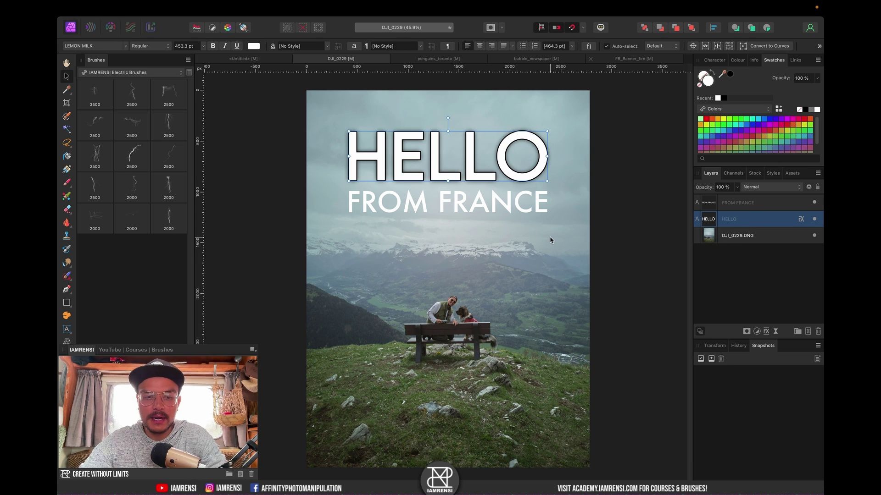
key("super+c")
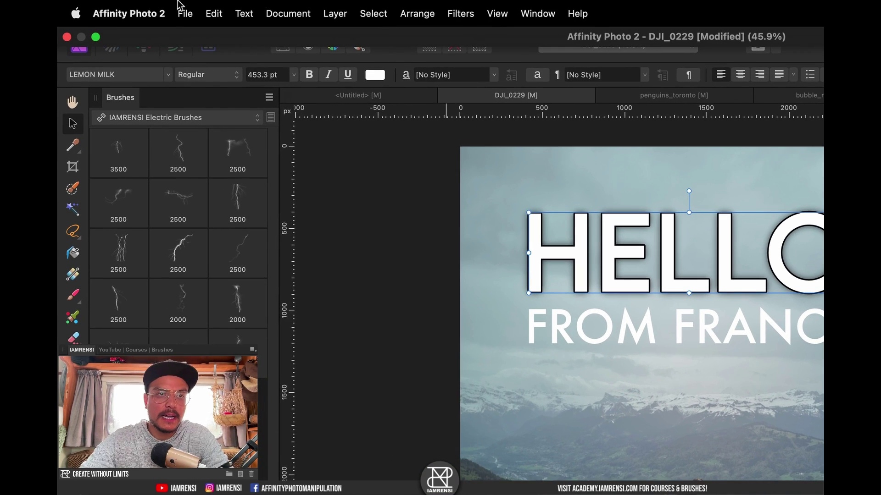
left_click(216, 12)
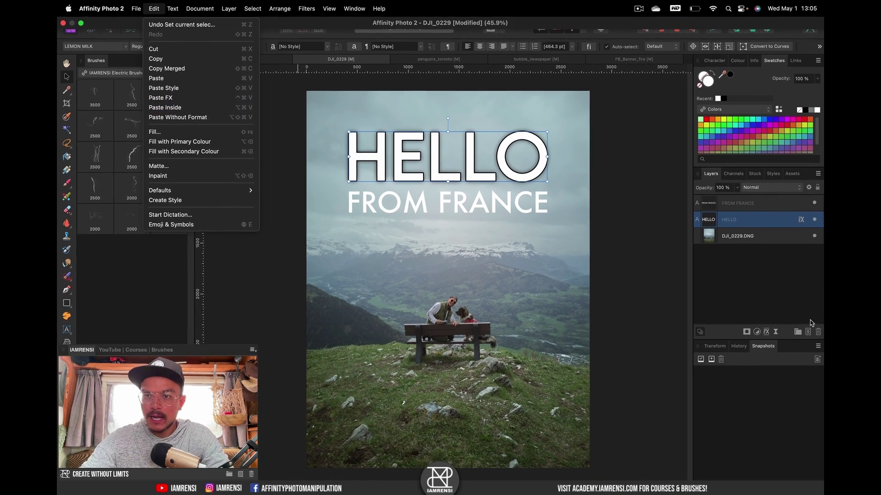
left_click(360, 158)
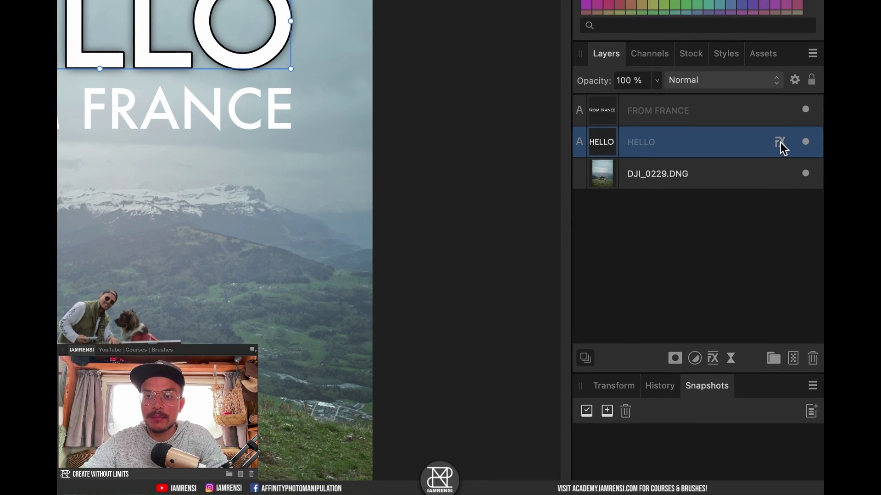
left_click_drag(780, 142, 780, 111)
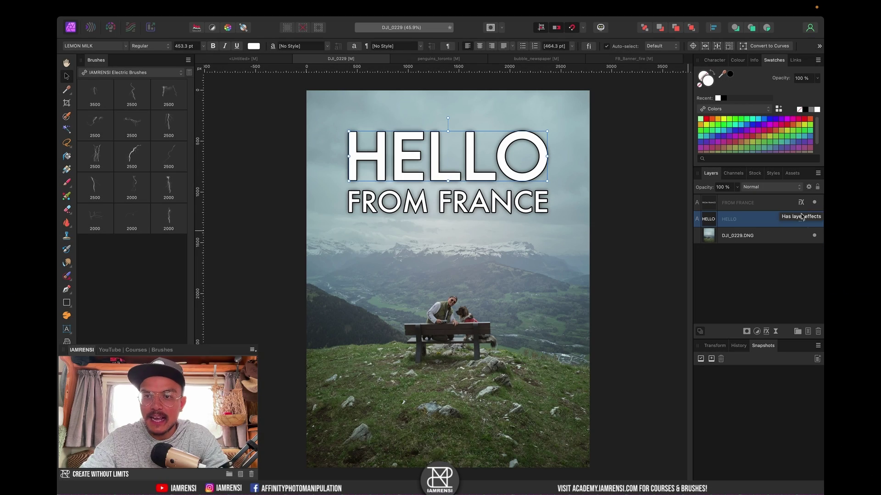
Duplicate the Outline effect in HELLO's Layer Effects.
left_click(801, 219)
scroll(357, 183, "right", 3)
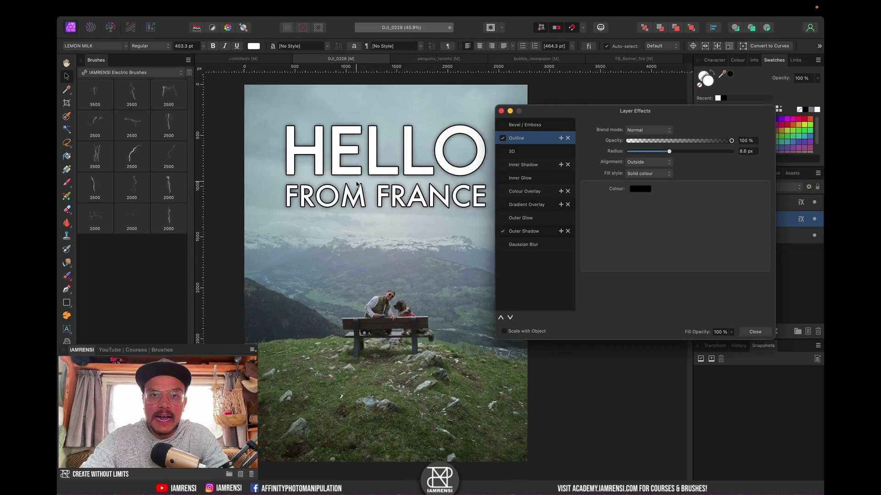
scroll(357, 184, "right", 2)
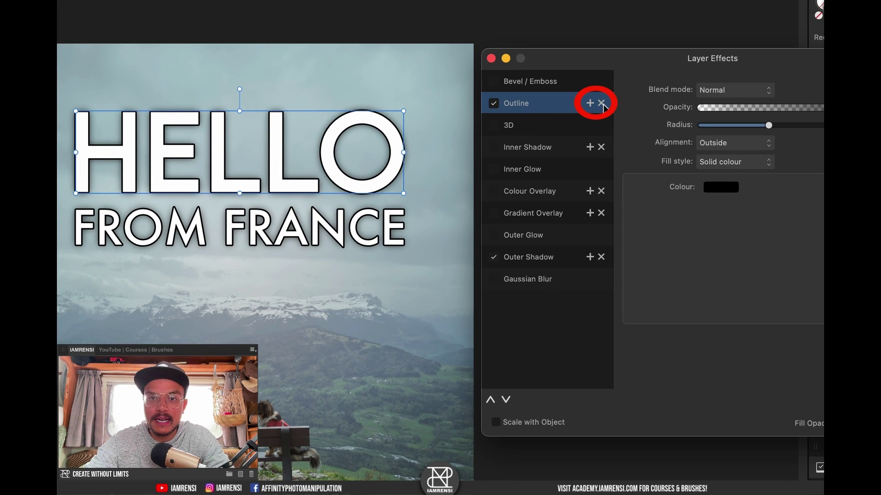
left_click(557, 149)
left_click(549, 190)
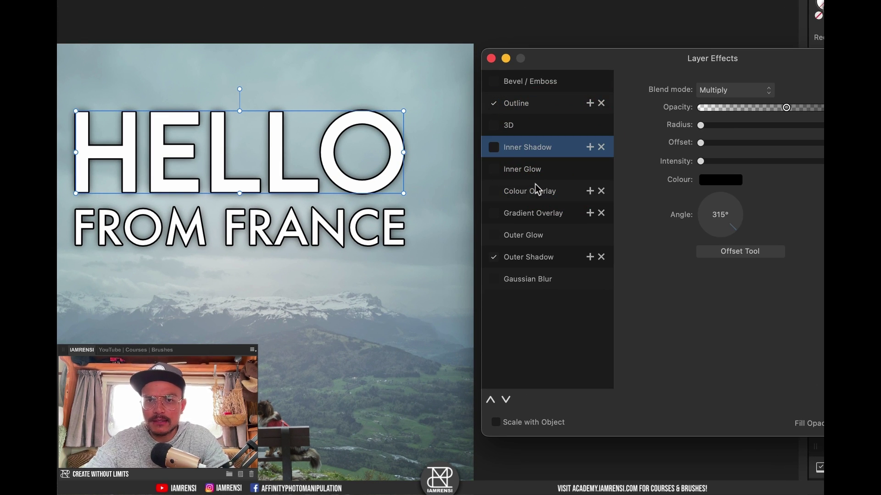
left_click(535, 193)
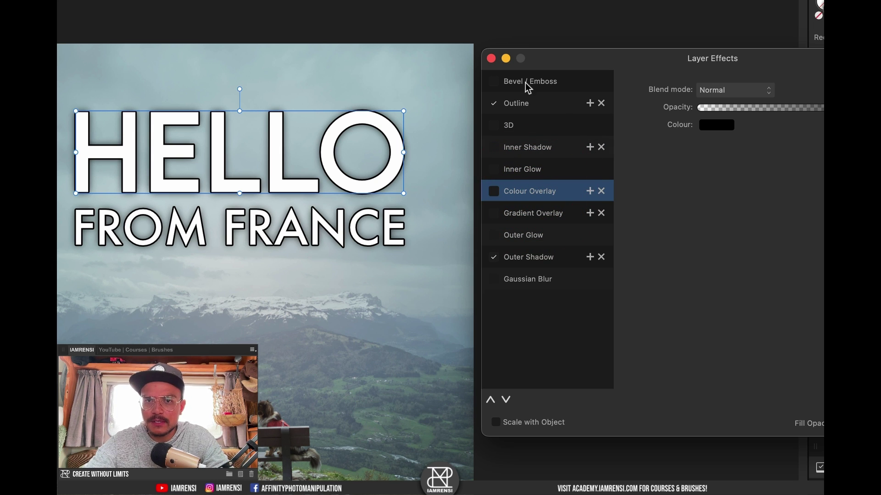
left_click(522, 103)
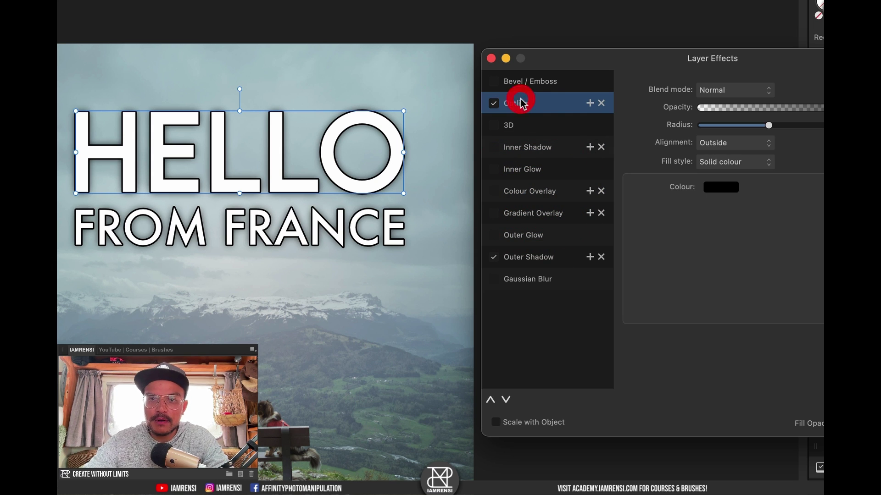
left_click(591, 104)
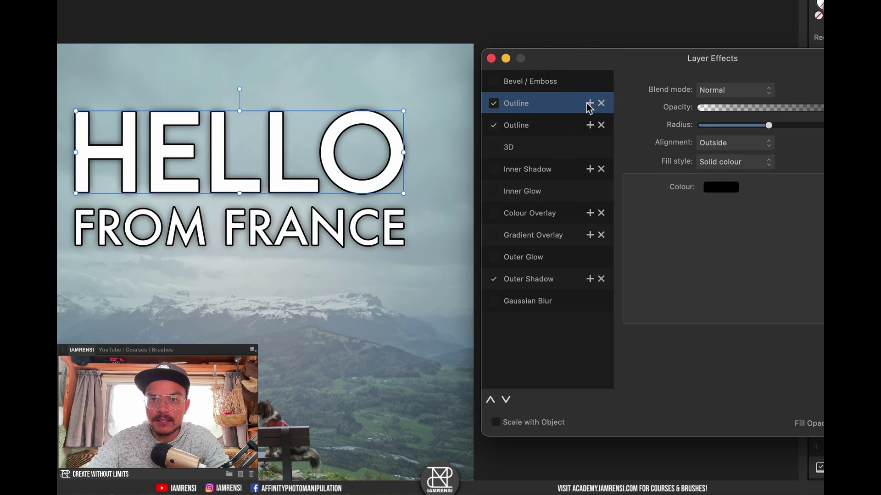
left_click(561, 125)
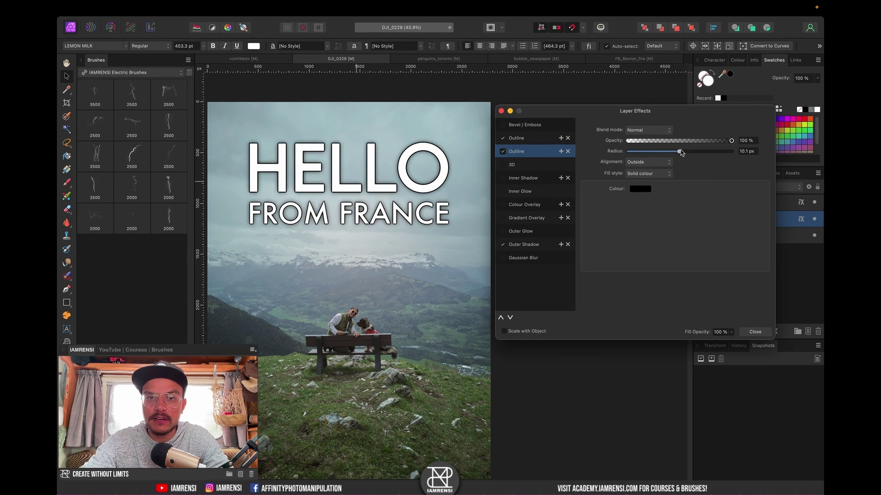
Make the second outline white with a 19.5 px radius.
left_click_drag(695, 145, 735, 145)
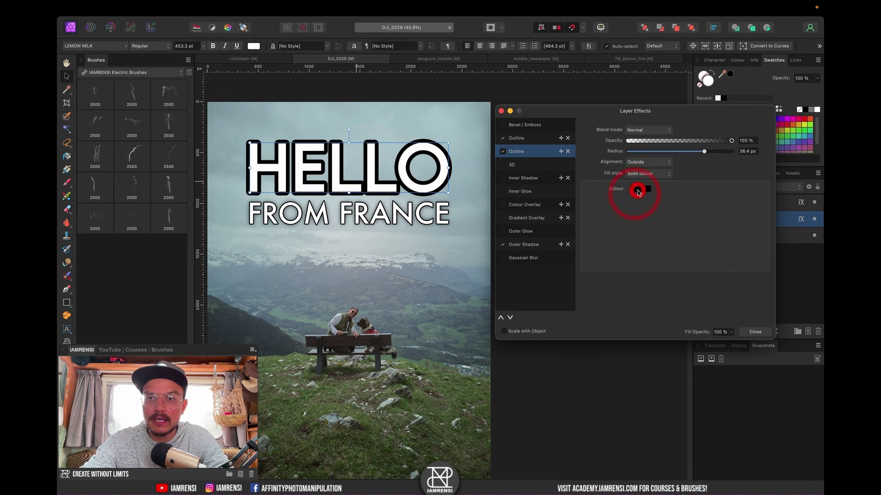
left_click(635, 194)
left_click(651, 243)
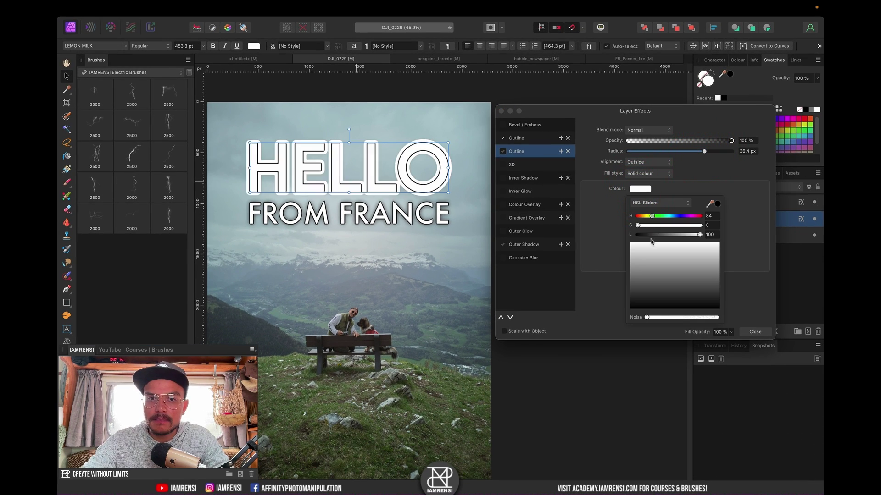
left_click(737, 238)
scroll(263, 168, "up", 3)
scroll(263, 168, "up", 1)
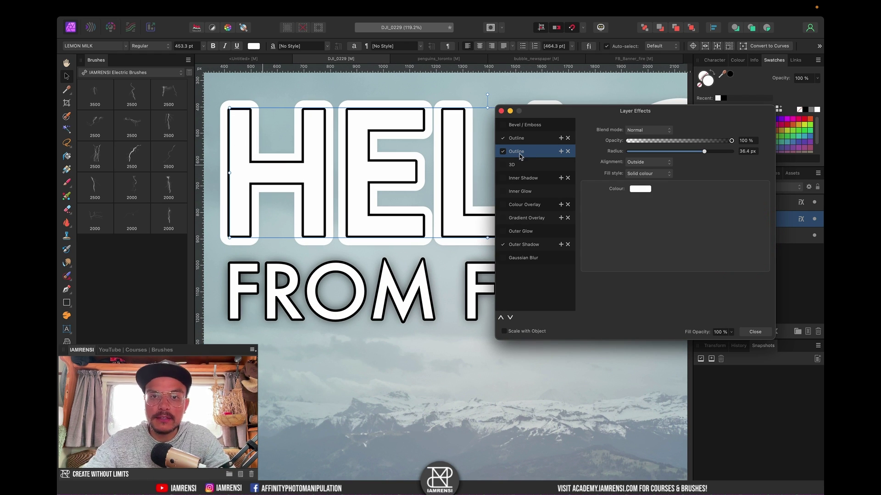
left_click_drag(696, 156, 683, 151)
Duplicate the second Outline effect, colour the copy strong red and widen its radius to about 30 px.
left_click(561, 151)
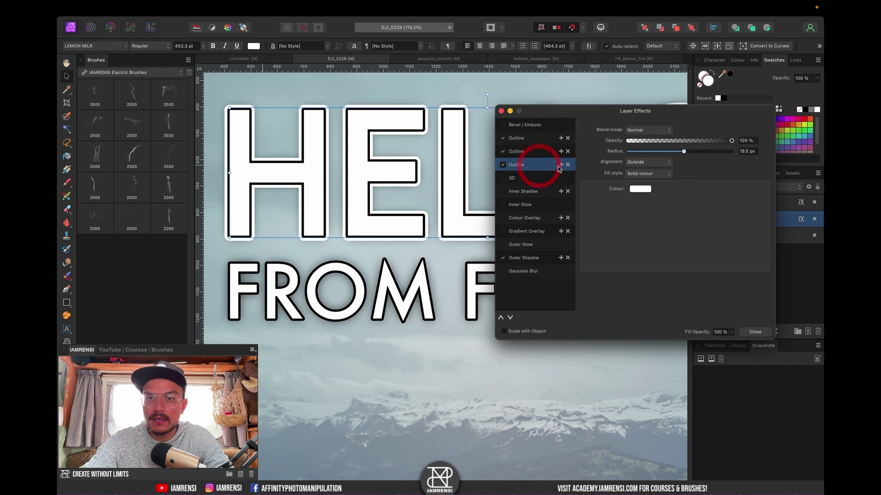
left_click(642, 189)
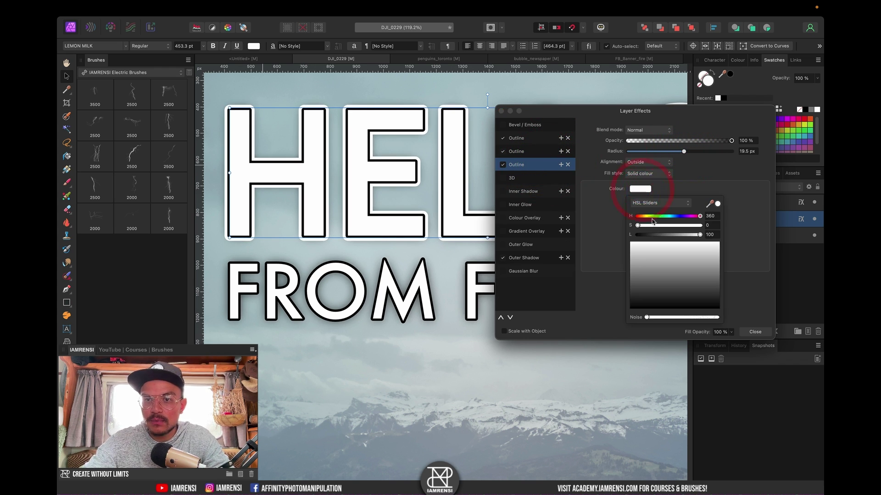
left_click(637, 216)
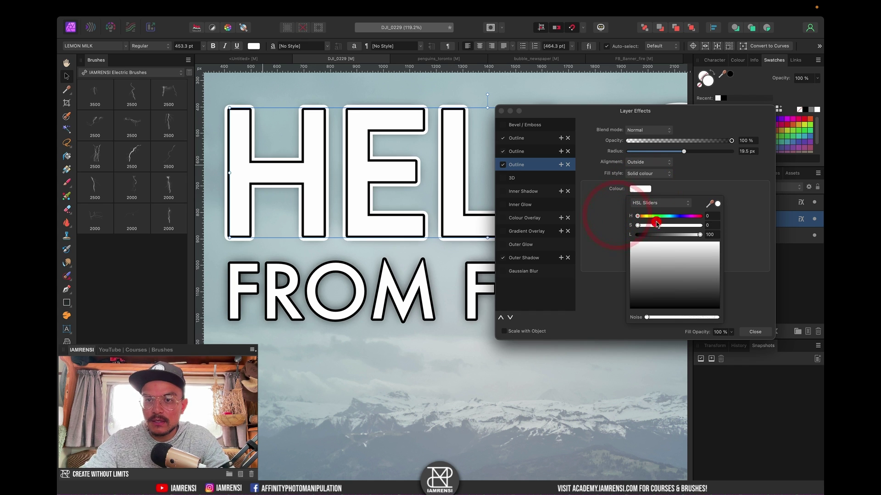
left_click(659, 227)
left_click_drag(659, 227, 699, 226)
left_click(669, 235)
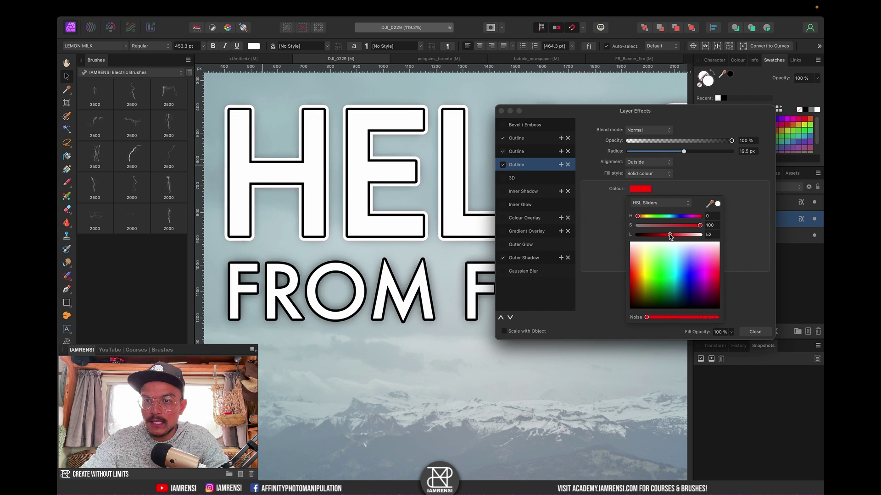
left_click(684, 152)
left_click_drag(683, 151, 698, 151)
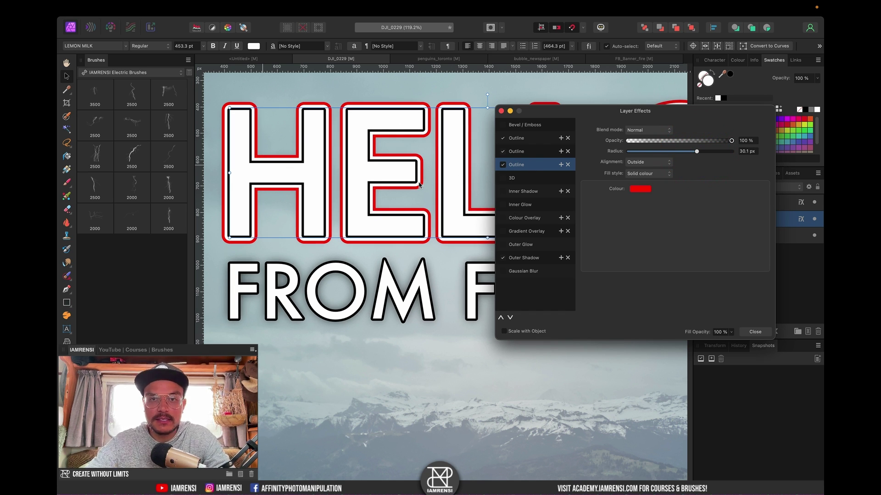
key("super")
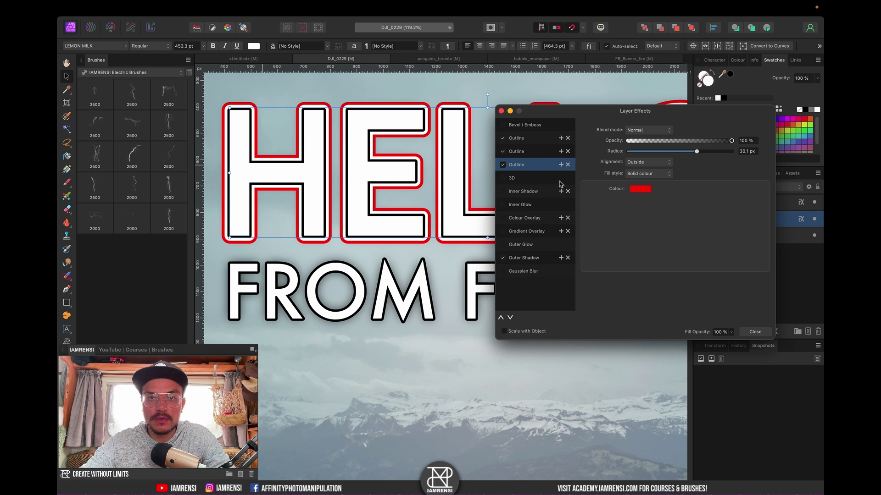
key("super")
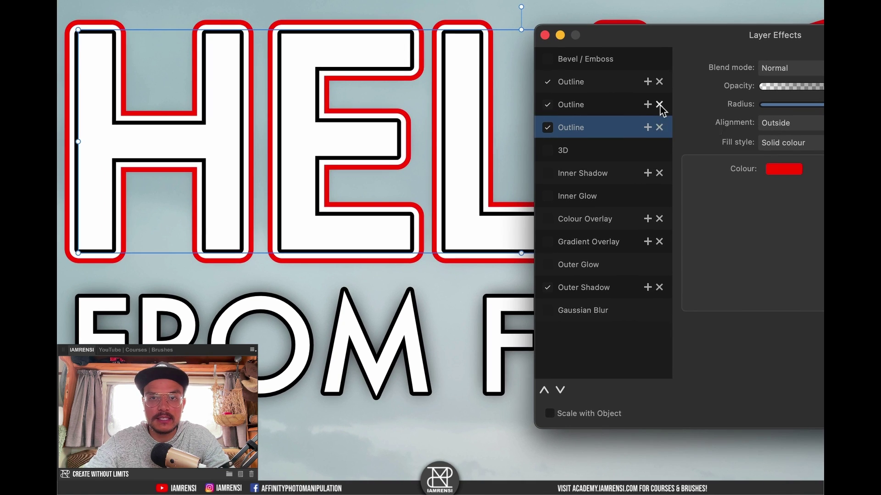
Delete the white Outline effect, then review the Colour Overlay, Gradient Overlay, shadow and Inner Shadow settings.
left_click(660, 105)
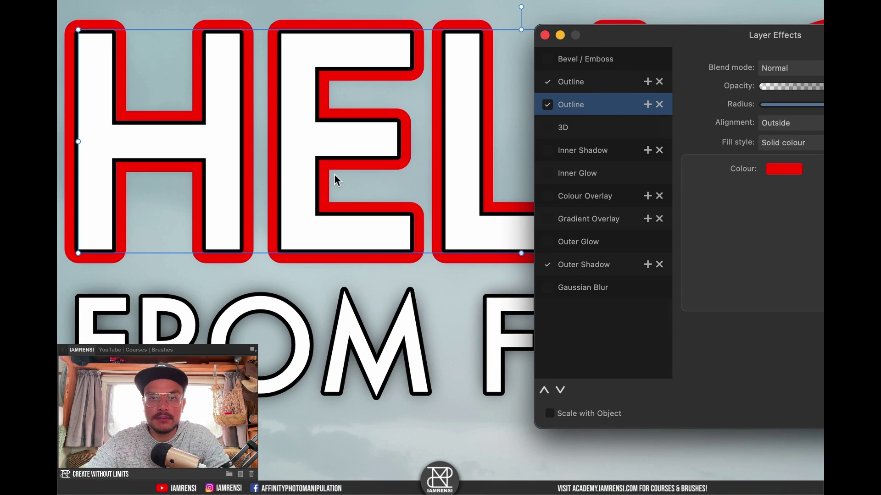
left_click(604, 199)
left_click(589, 219)
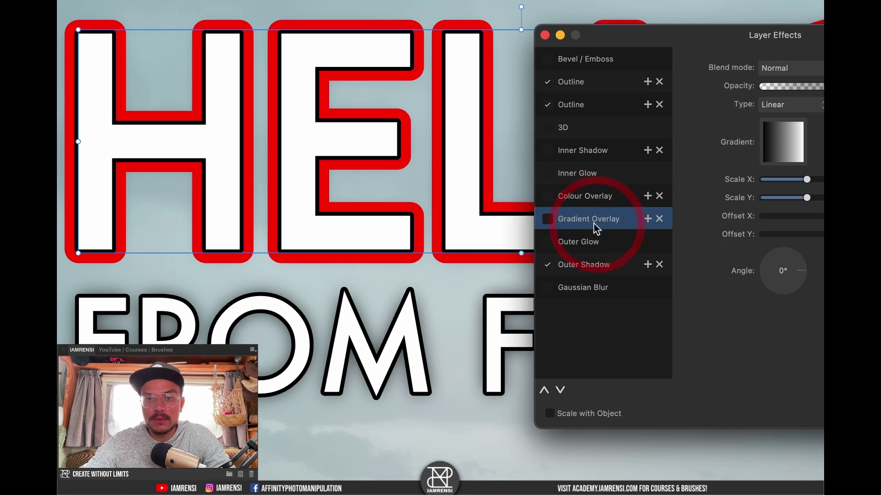
left_click(593, 266)
left_click(598, 150)
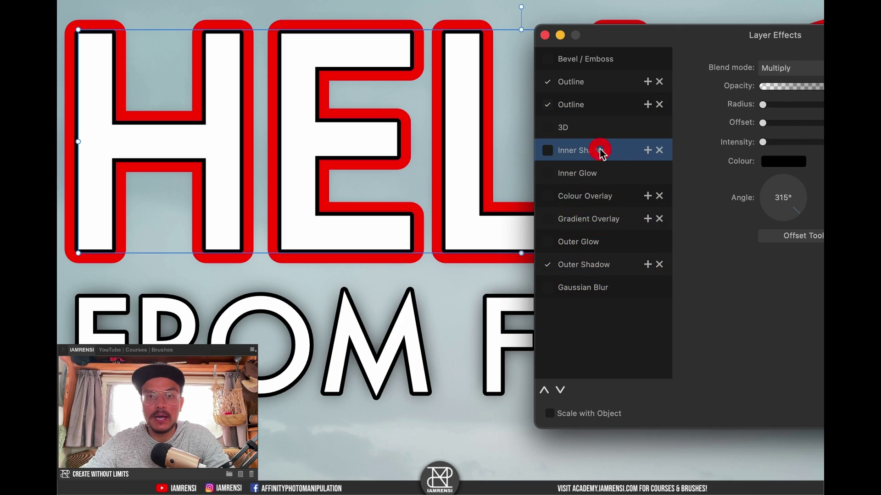
key("super+0")
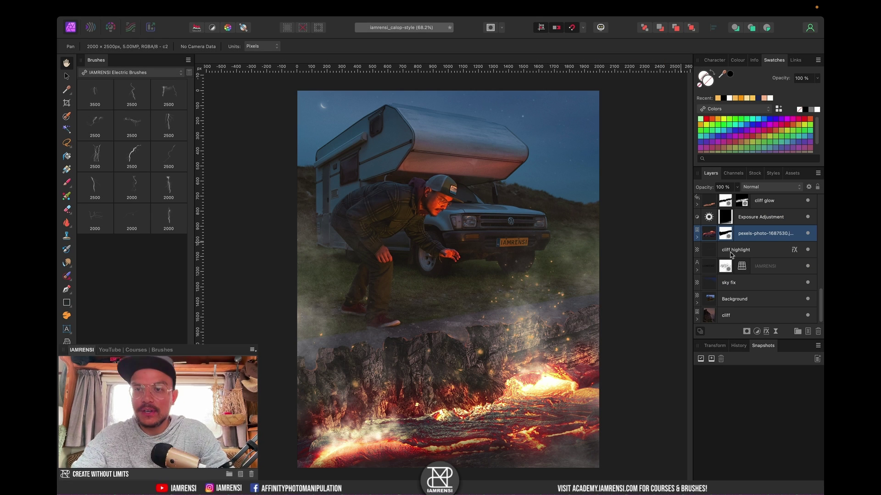
Toggle the pexels lava layer's visibility to compare, then select that layer and zoom out.
scroll(731, 255, "up", 4)
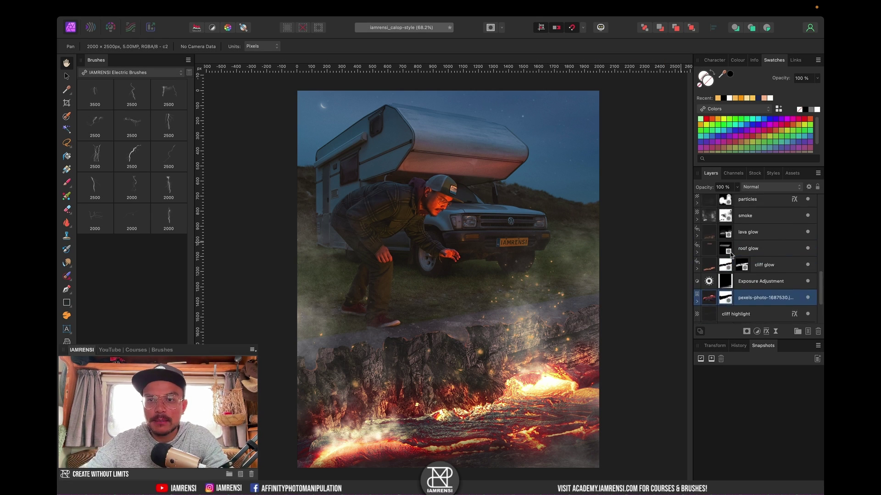
scroll(731, 255, "down", 4)
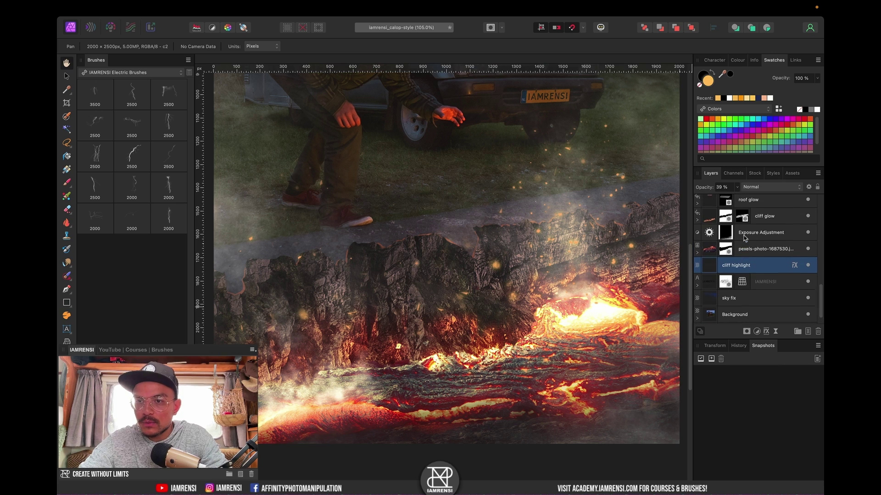
scroll(780, 257, "up", 1)
left_click(775, 266)
left_click(809, 249)
left_click(808, 250)
left_click(809, 250)
left_click(809, 250)
left_click(747, 243)
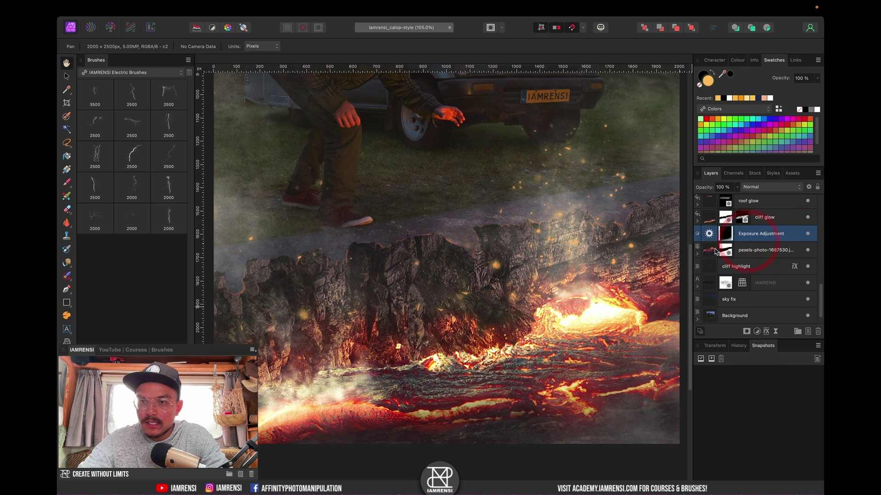
left_click(715, 250)
key("super+minus")
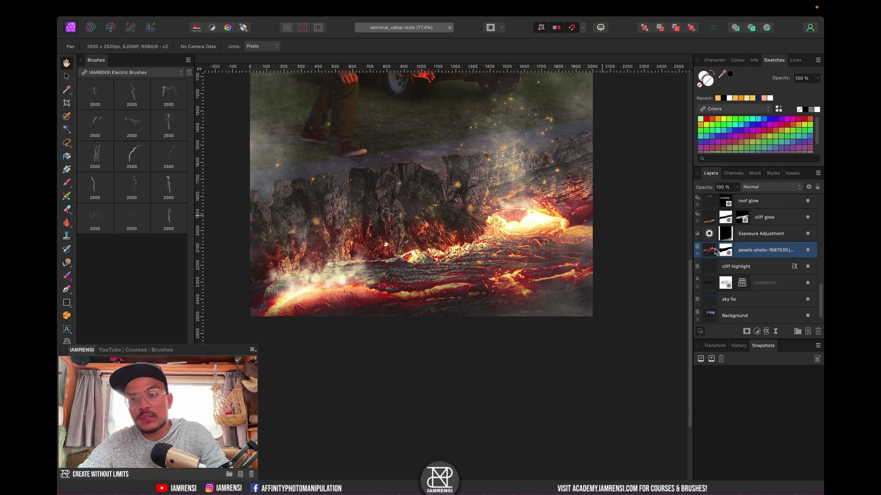
Show the lava photo layer on its own.
key("alt")
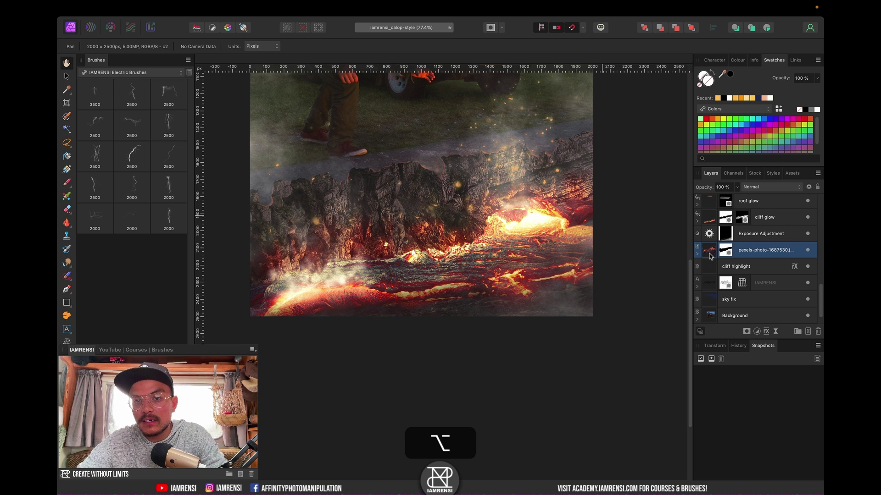
left_click(710, 256, "alt")
scroll(411, 241, "up", 2)
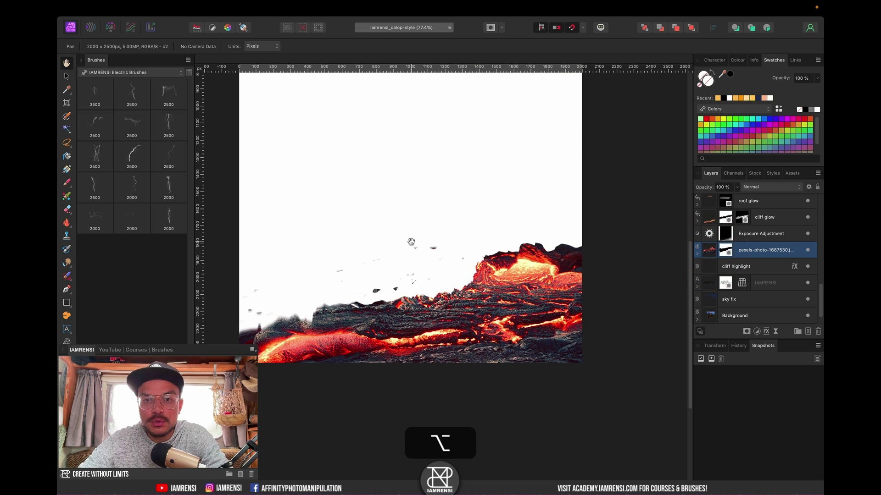
scroll(316, 326, "up", 3)
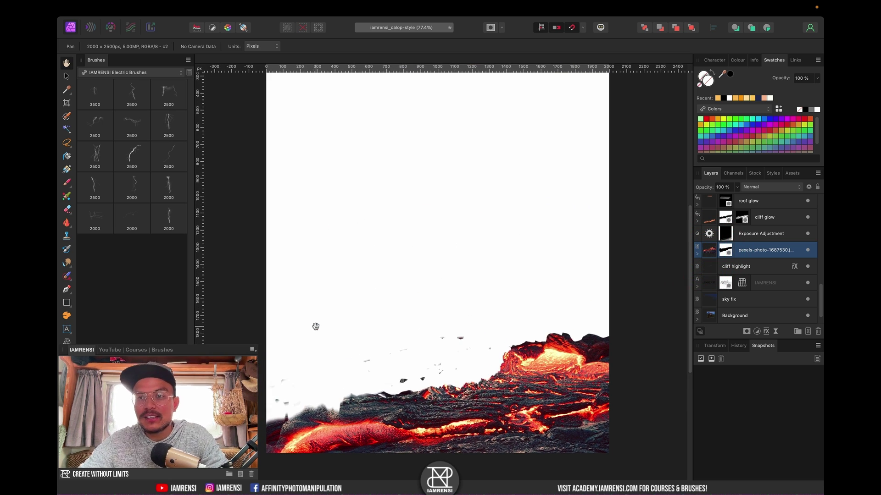
scroll(315, 326, "down", 2)
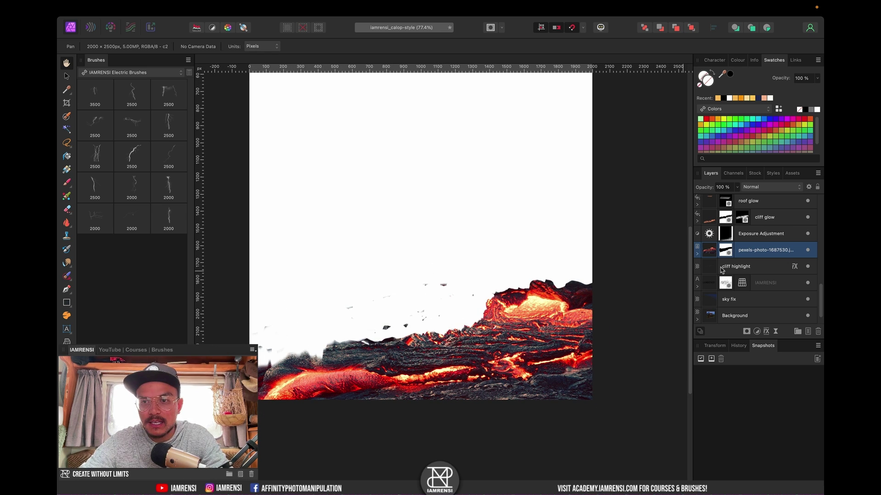
scroll(379, 287, "down", 1)
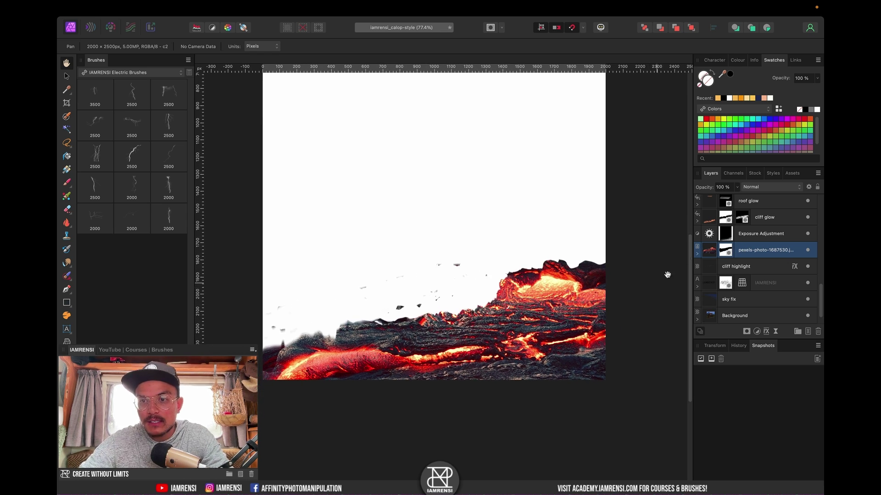
Target the lava layer's mask with a smaller soft round Basic brush and default black/white colours.
left_click(727, 250)
key("b")
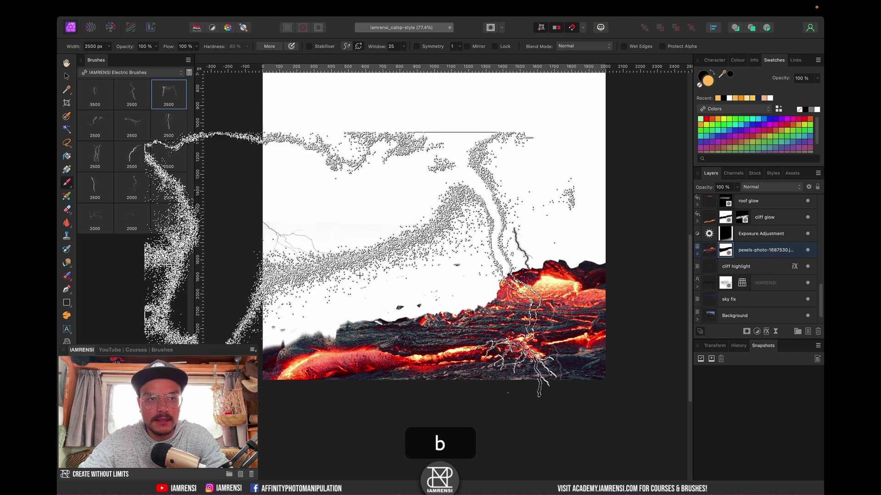
left_click(133, 73)
scroll(101, 88, "up", 1)
left_click(92, 88)
key("d")
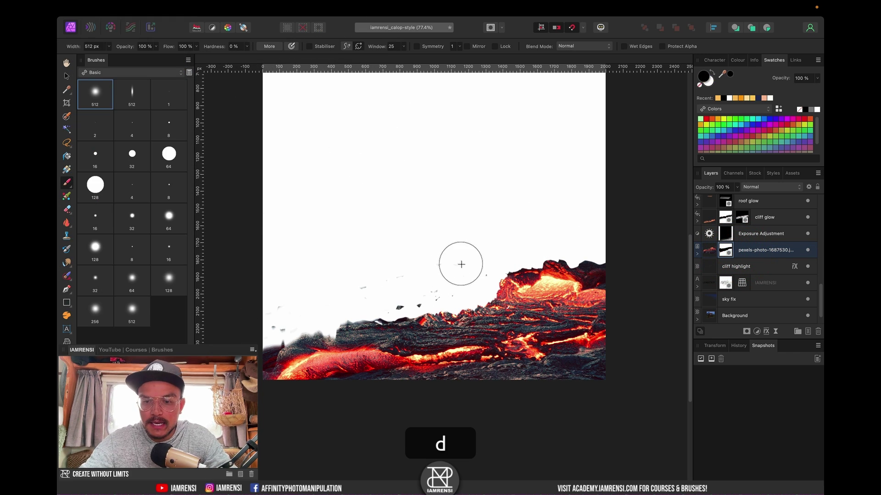
key("bracketleft")
key("bracketleft")
key("bracketleft")
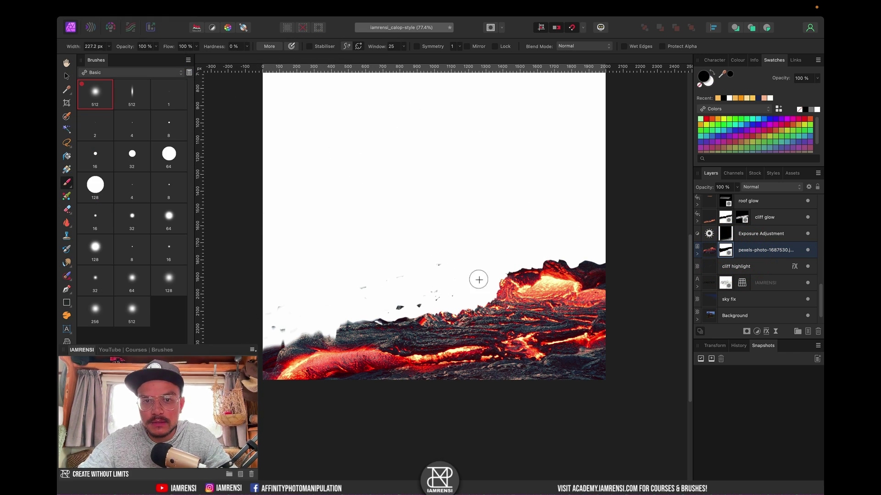
Paint out the dark debris specks above the lava, then return to the full composite.
mouse_move(424, 295)
left_mouse_down()
mouse_move(390, 303)
mouse_move(429, 301)
mouse_move(430, 263)
mouse_move(364, 278)
mouse_move(367, 292)
mouse_move(294, 313)
mouse_move(271, 324)
left_mouse_up()
left_click(362, 296)
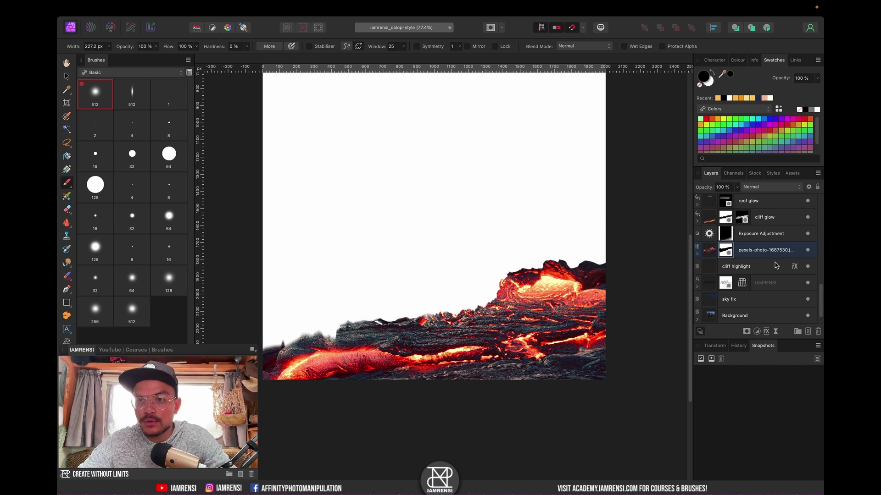
left_click(761, 269)
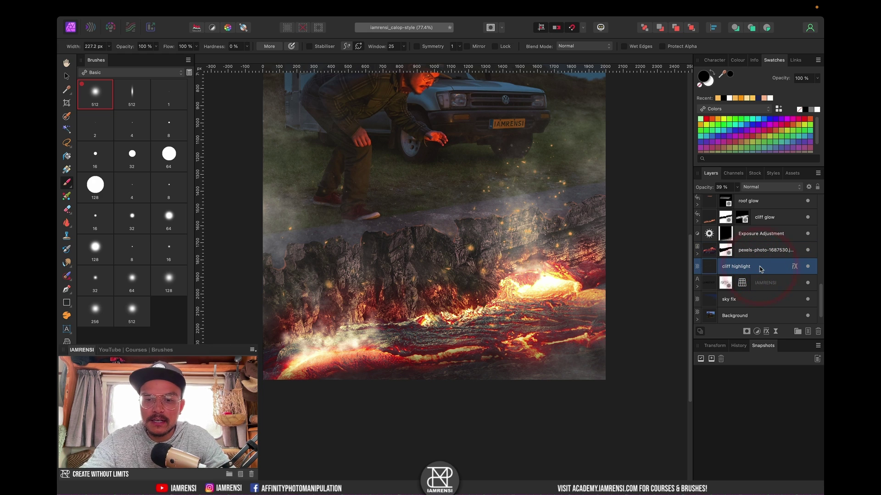
View the Image layer's windmill-silhouette mask on its own, then deselect to restore the normal view.
key("super+0")
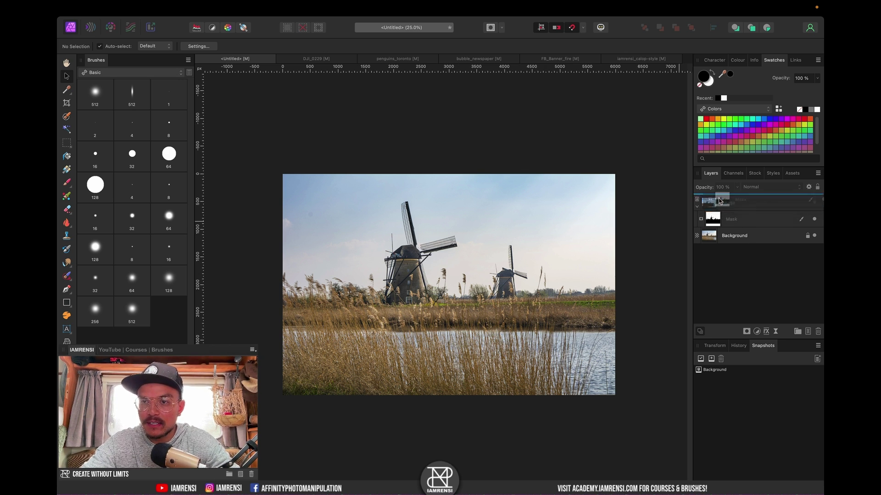
left_click(714, 224)
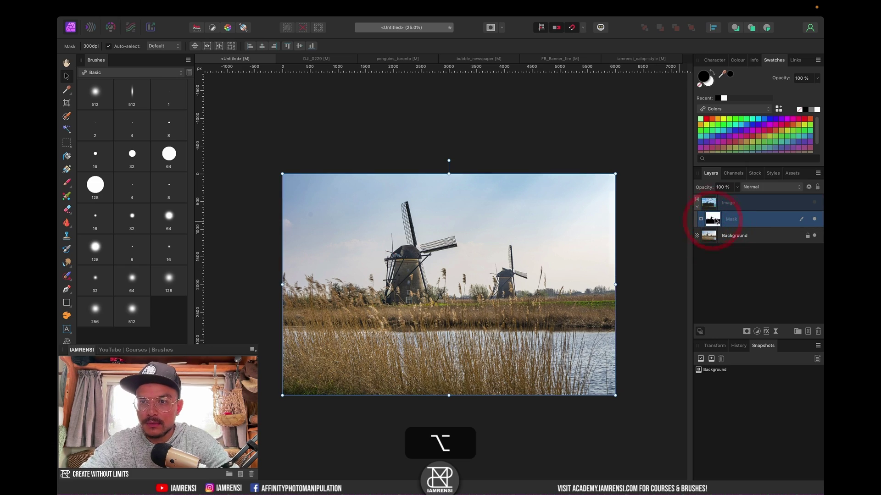
left_click(713, 220, "alt")
scroll(404, 277, "up", 1)
scroll(405, 276, "up", 5)
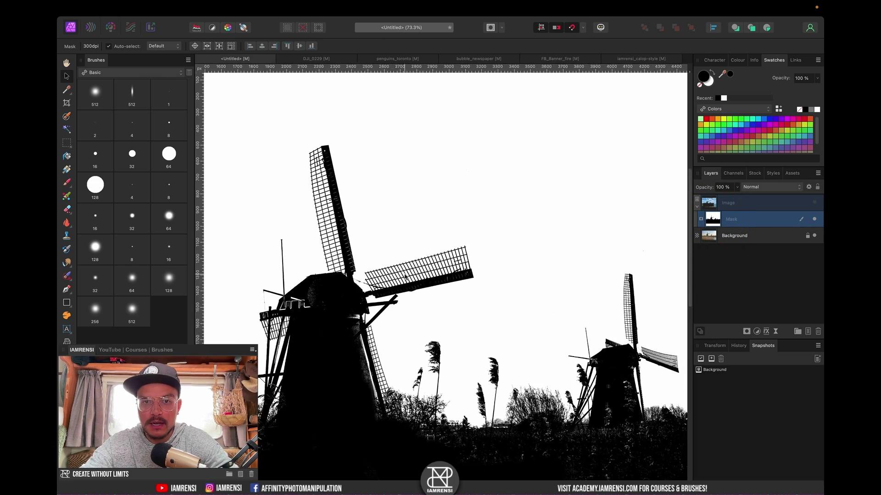
scroll(588, 193, "up", 3)
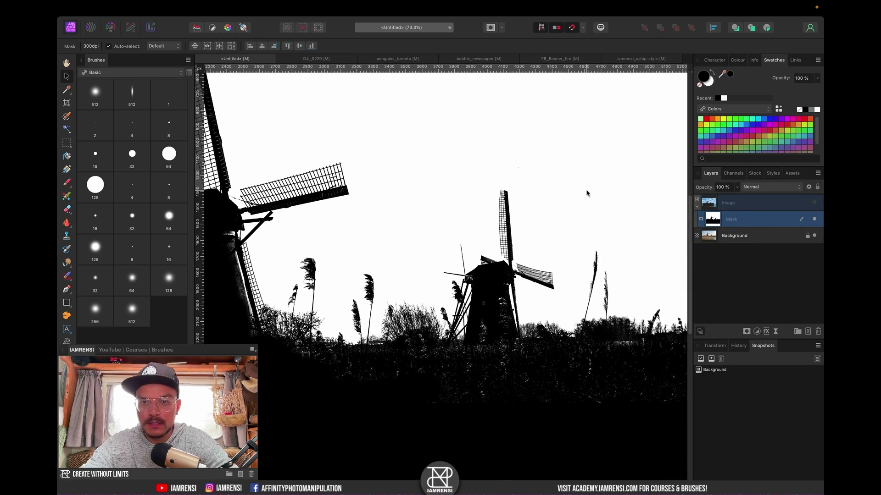
left_click(741, 266)
Turn on and select the cloudy sky Image layer, try moving it, then undo the move.
key("super+0")
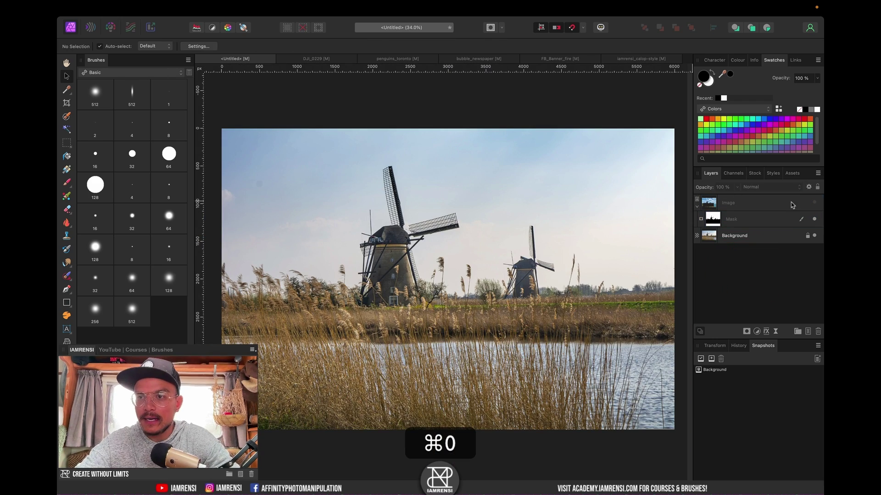
left_click(815, 202)
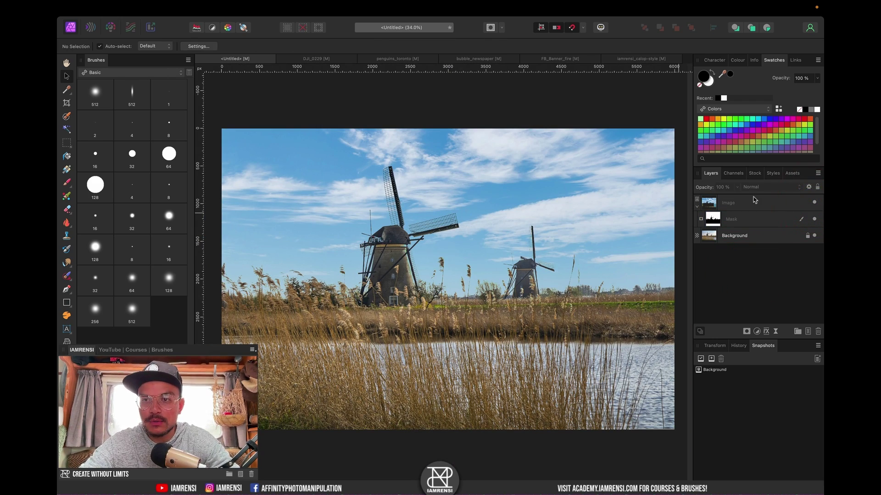
left_click(754, 202)
key("super+minus")
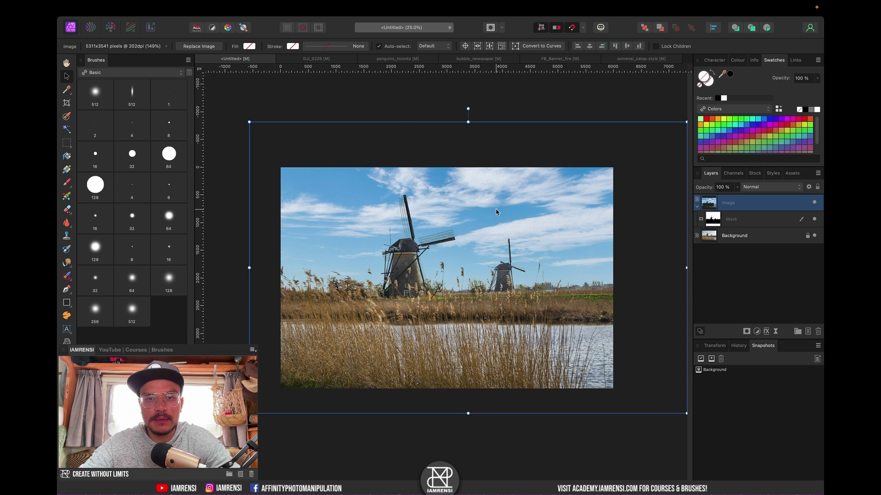
mouse_move(499, 221)
left_mouse_down()
mouse_move(461, 208)
mouse_move(445, 214)
mouse_move(500, 205)
mouse_move(504, 242)
mouse_move(523, 232)
mouse_move(504, 224)
left_mouse_up()
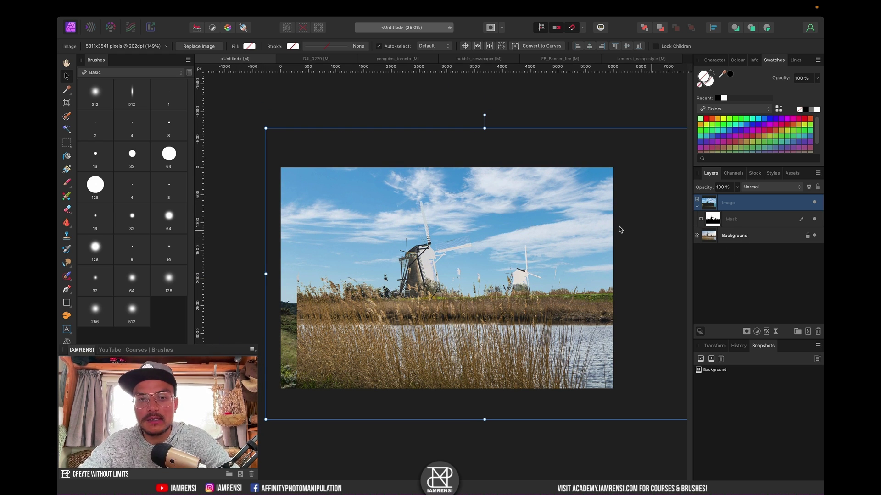
key("super")
key("super+z")
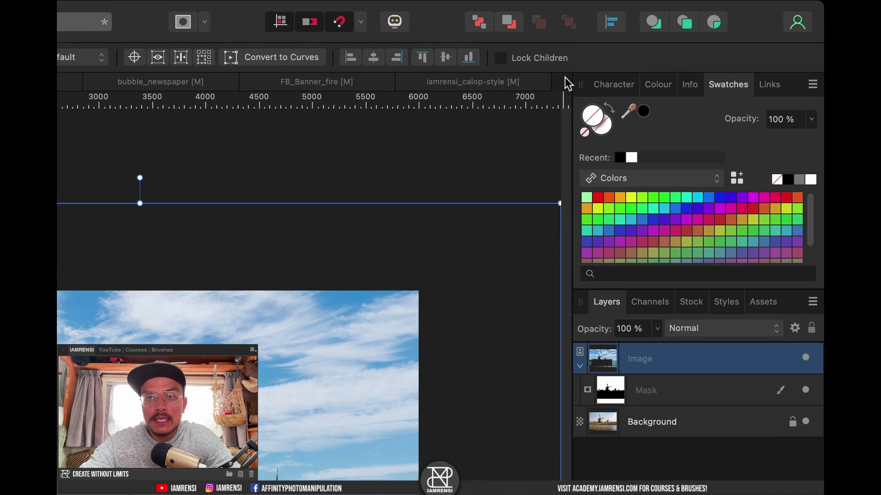
With Lock Children on, rename the Image layer to 'sky' and slide it while its mask stays fixed.
left_click(502, 59)
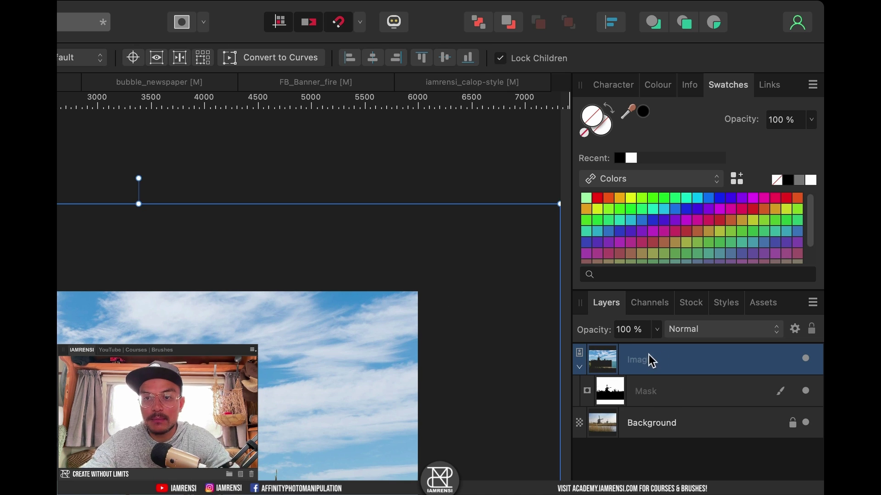
double_click(647, 370)
type("sky")
key("Return")
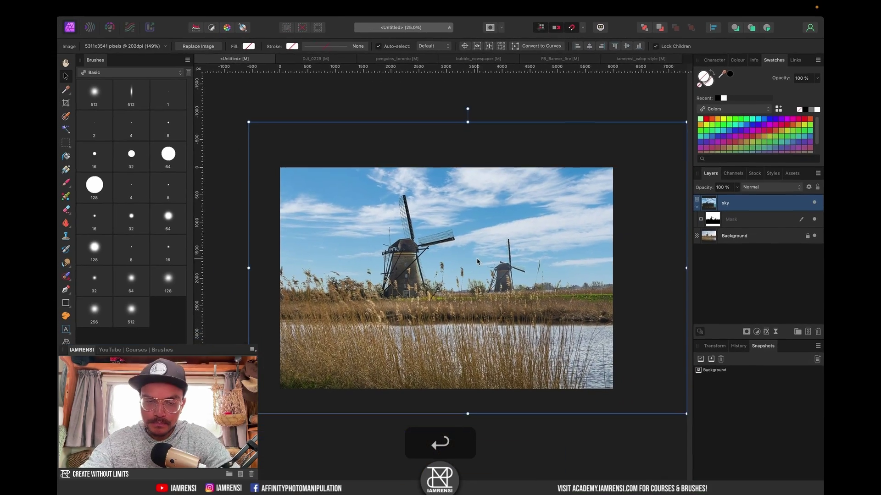
left_click_drag(479, 256, 468, 273)
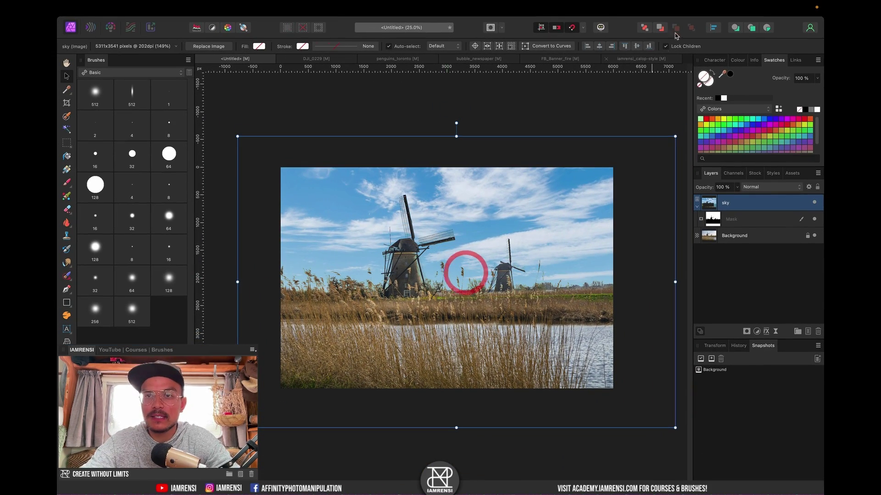
left_click(666, 47)
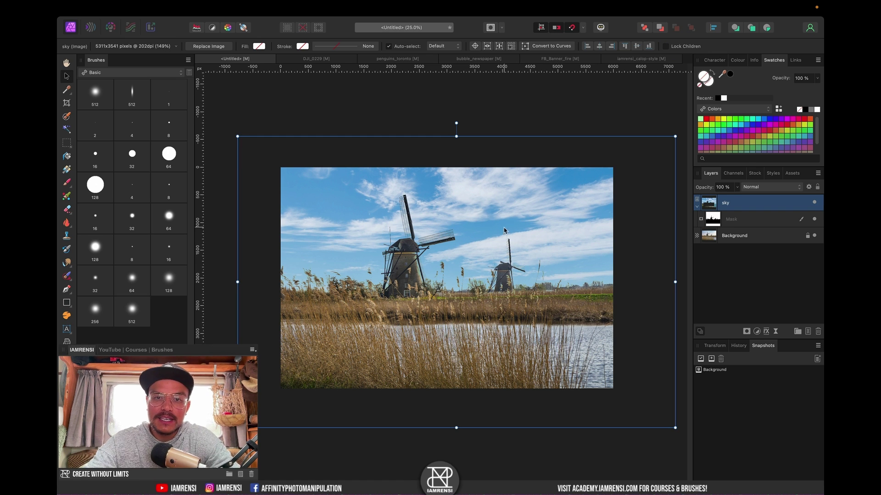
Drag the sky layer with its mask attached, then drag it back to realign the windmills.
left_click_drag(515, 231, 485, 209)
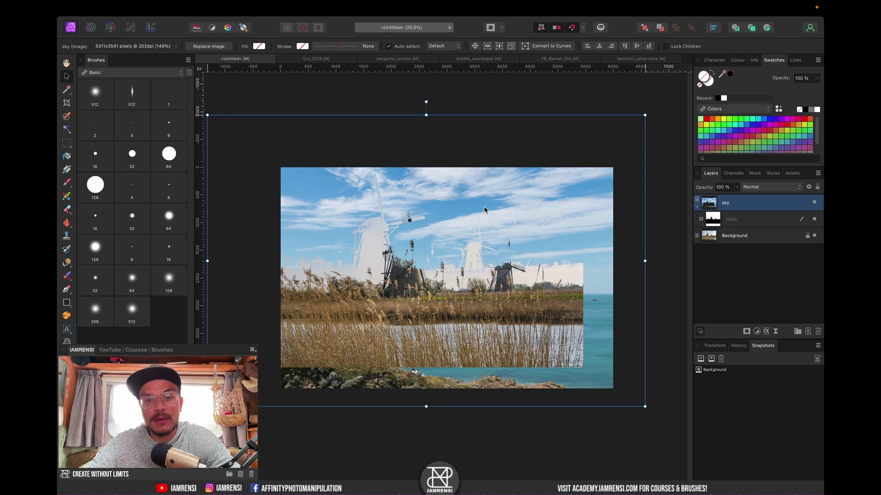
mouse_move(485, 209)
left_mouse_down()
mouse_move(495, 211)
mouse_move(437, 209)
mouse_move(496, 258)
mouse_move(514, 250)
mouse_move(458, 238)
mouse_move(507, 234)
mouse_move(448, 252)
mouse_move(461, 205)
mouse_move(474, 218)
left_mouse_up()
key("space")
key("space")
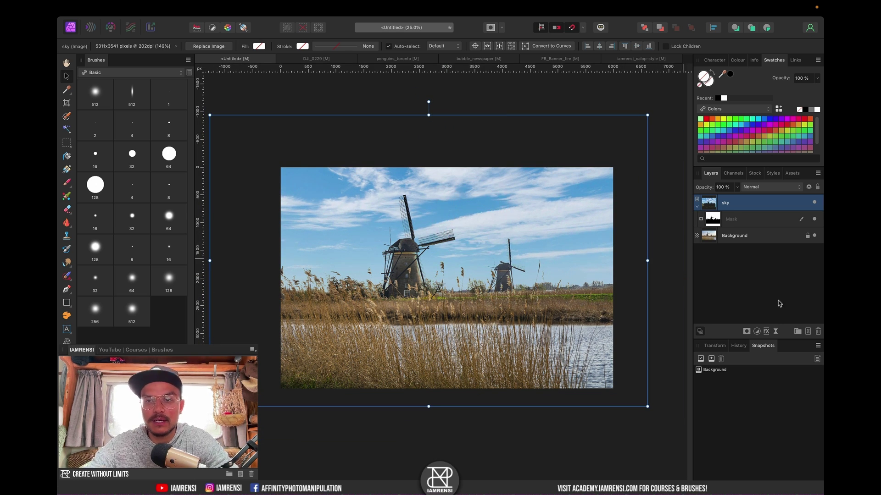
Deselect the sky layer in the Layers panel to see the cloudy-sky windmill result.
left_click(706, 281)
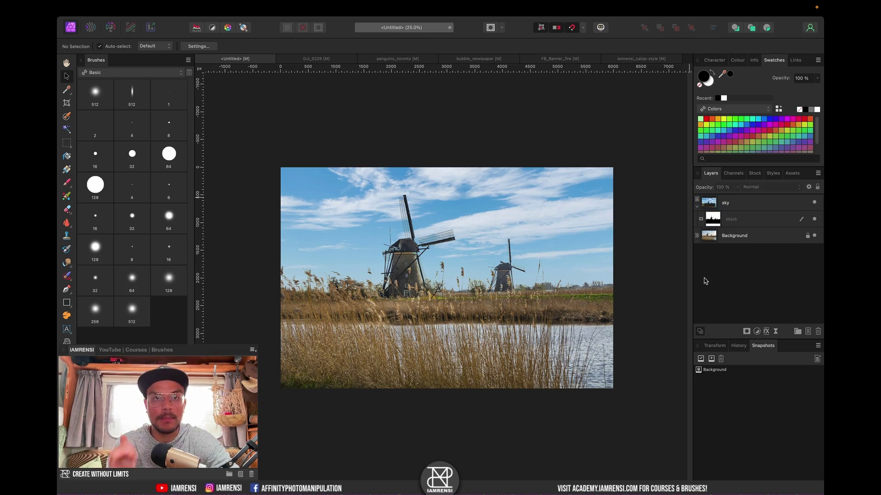